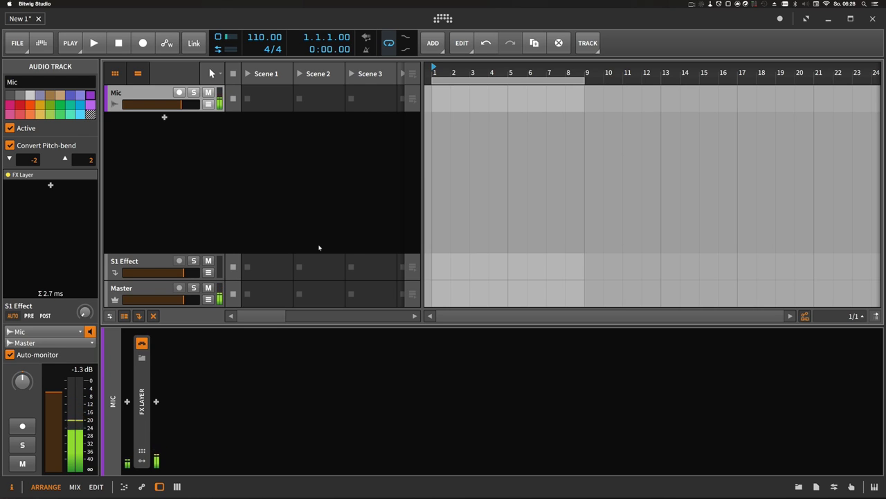
- Arm the Mic track for recording and add a new instrument track below it
{"action": "key", "text": "shift+r"}
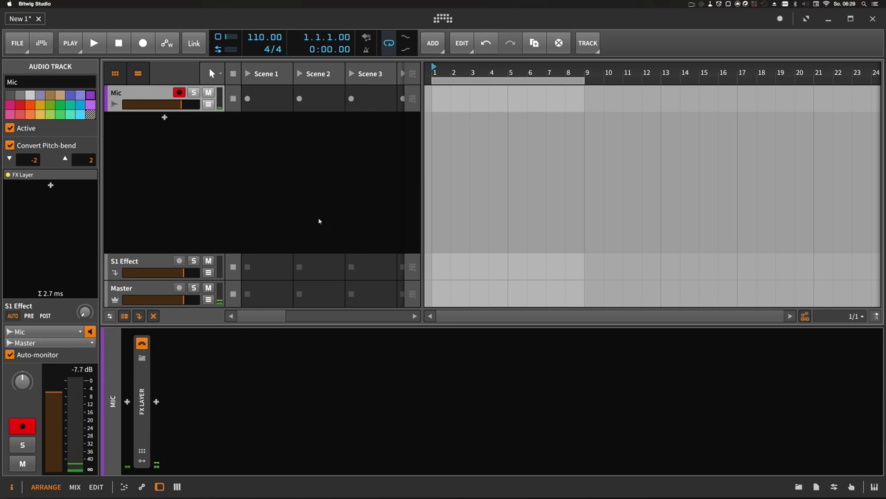
{"action": "right_click", "coordinate": [166, 139]}
{"action": "left_click", "coordinate": [191, 148]}
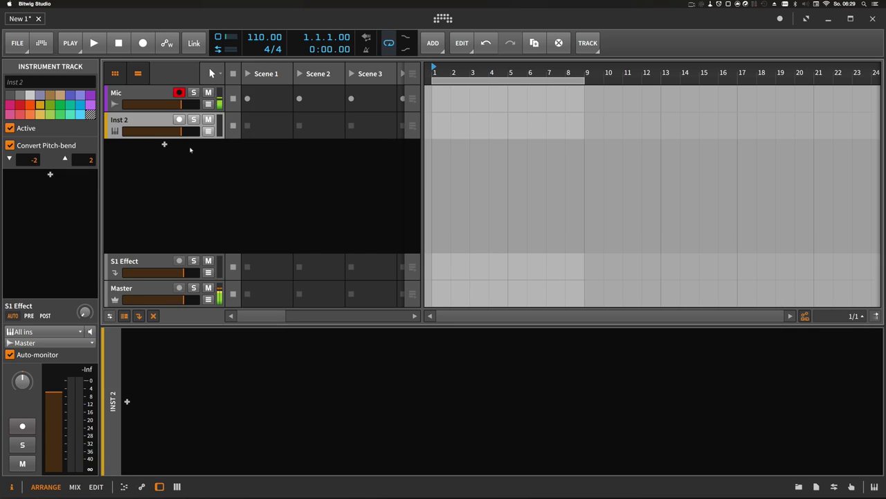
- Insert a Multi-Note device on the new instrument track
{"action": "left_click", "coordinate": [127, 401]}
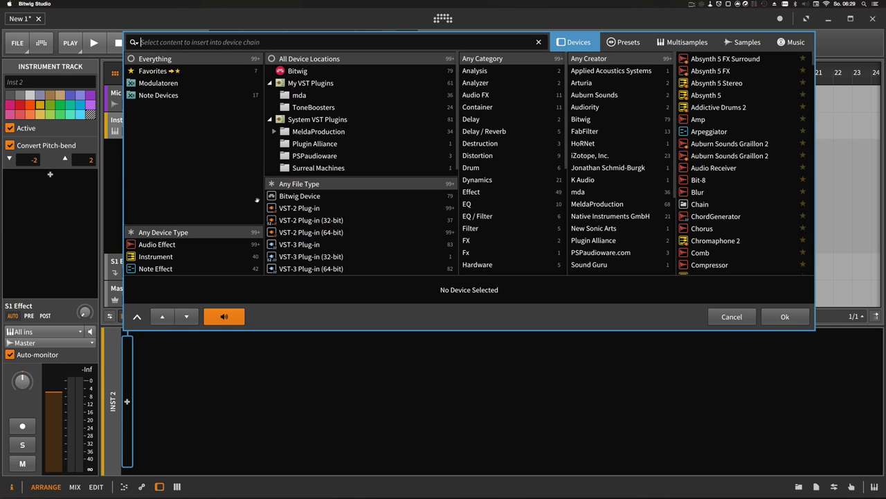
{"action": "type", "text": "Multi"}
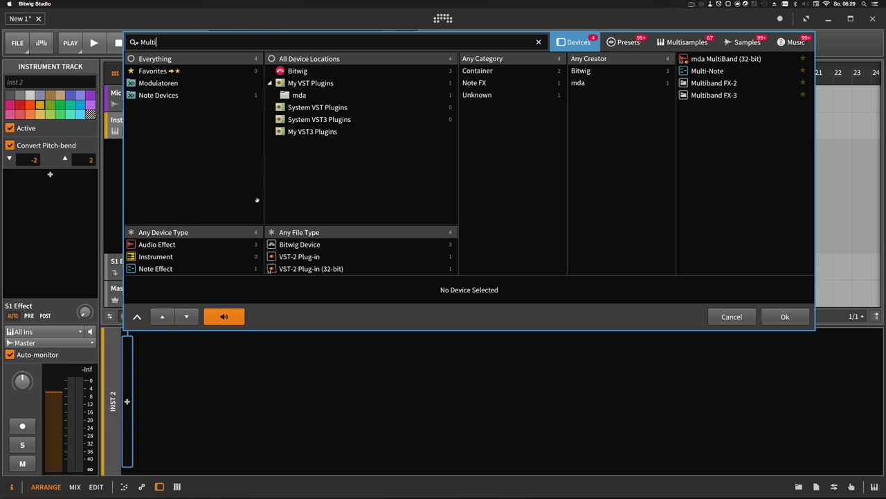
{"action": "double_click", "coordinate": [701, 72]}
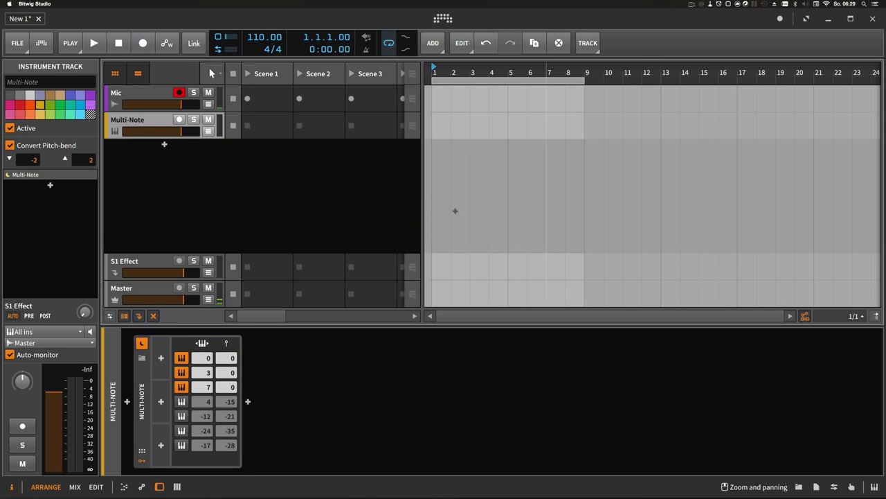
- Add a Diatonic Transposer after Multi-Note and set its scale to C Minor
{"action": "left_click", "coordinate": [248, 401]}
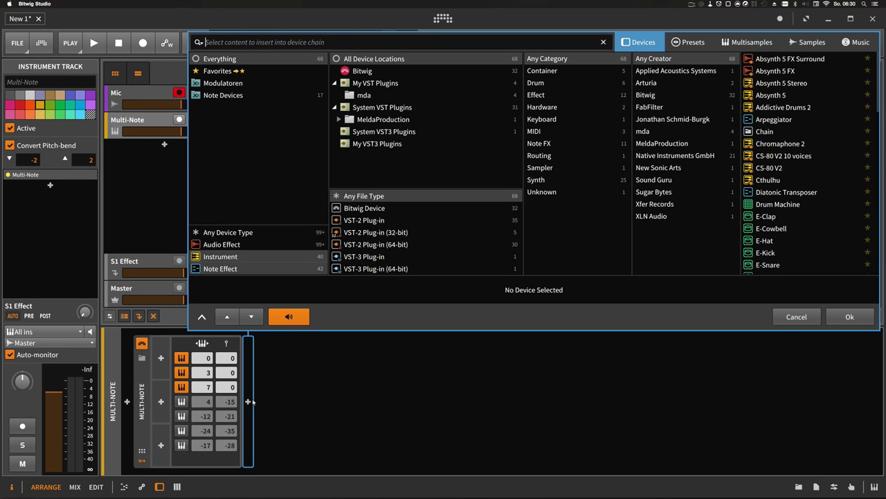
{"action": "type", "text": "dia"}
{"action": "key", "text": "Down"}
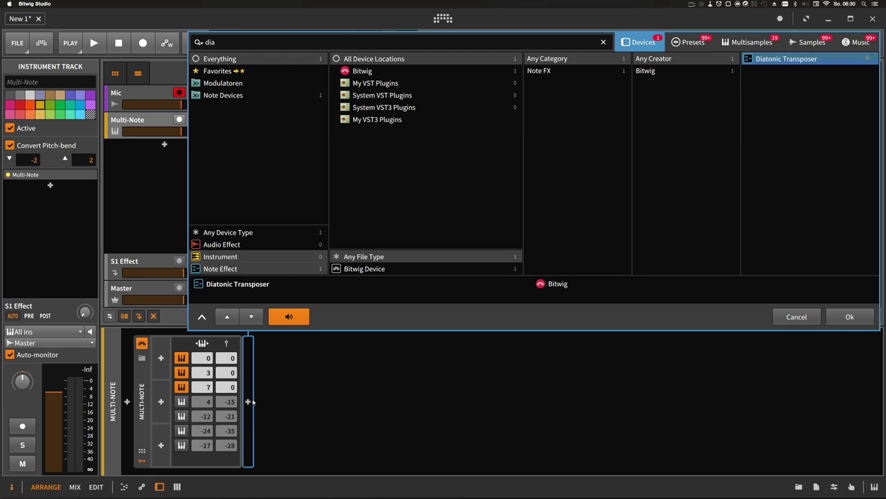
{"action": "key", "text": "Return"}
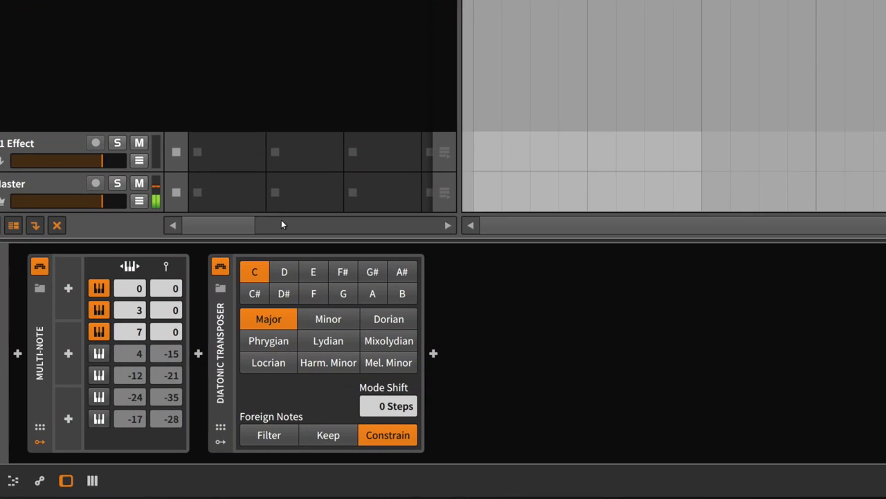
{"action": "left_click", "coordinate": [318, 312]}
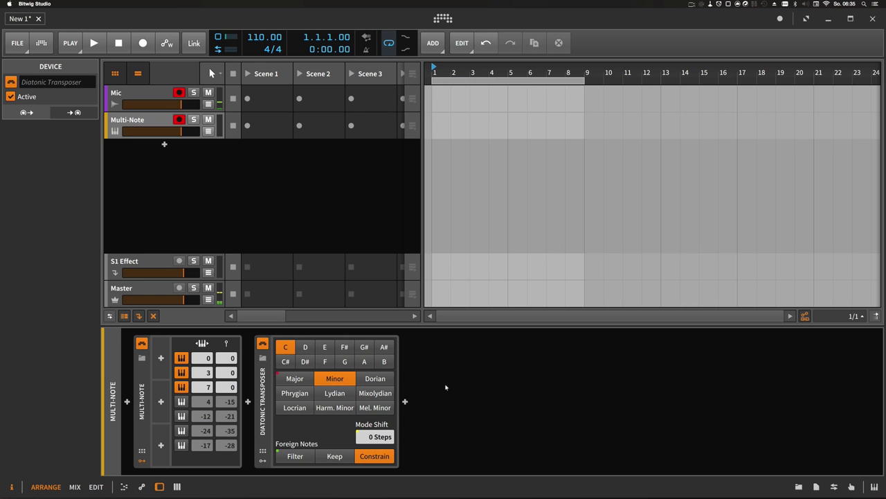
- Insert a Polysynth instrument after the Diatonic Transposer
{"action": "left_click", "coordinate": [436, 348]}
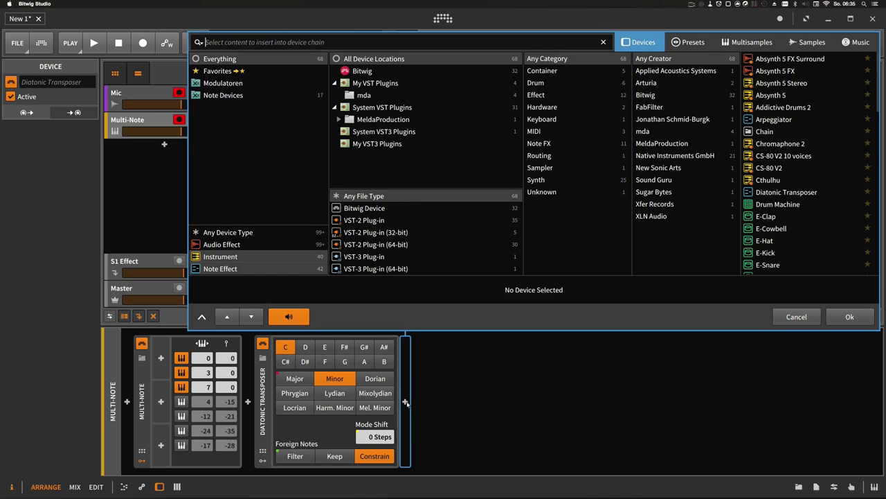
{"action": "type", "text": "poly"}
{"action": "key", "text": "Down"}
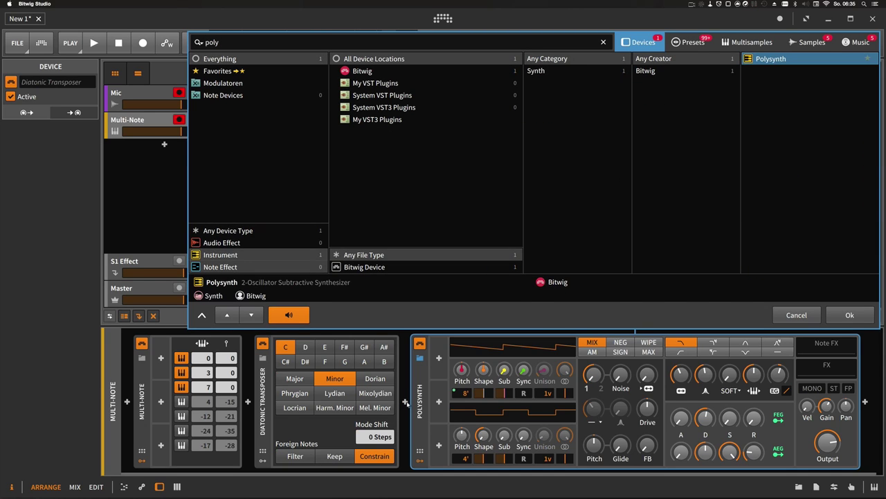
{"action": "key", "text": "Return"}
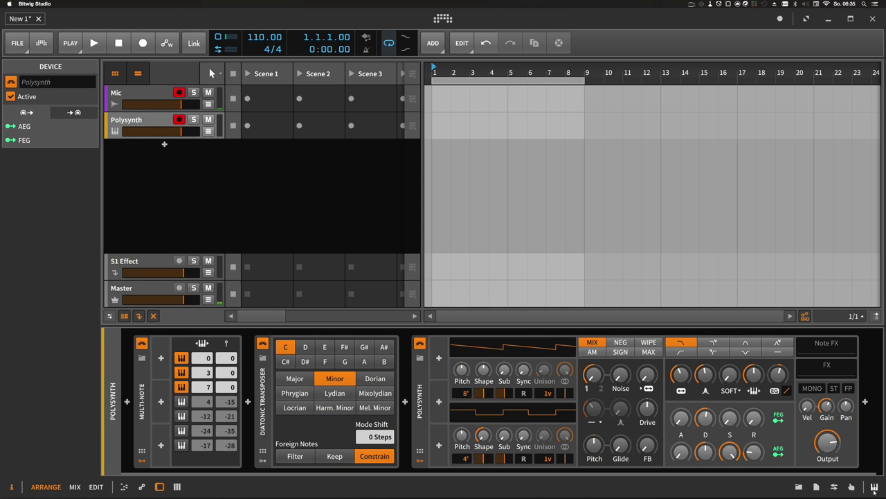
- Show the on-screen keyboard and audition the chords on C2, D2 and E2
{"action": "left_click", "coordinate": [874, 488]}
{"action": "left_click", "coordinate": [281, 456]}
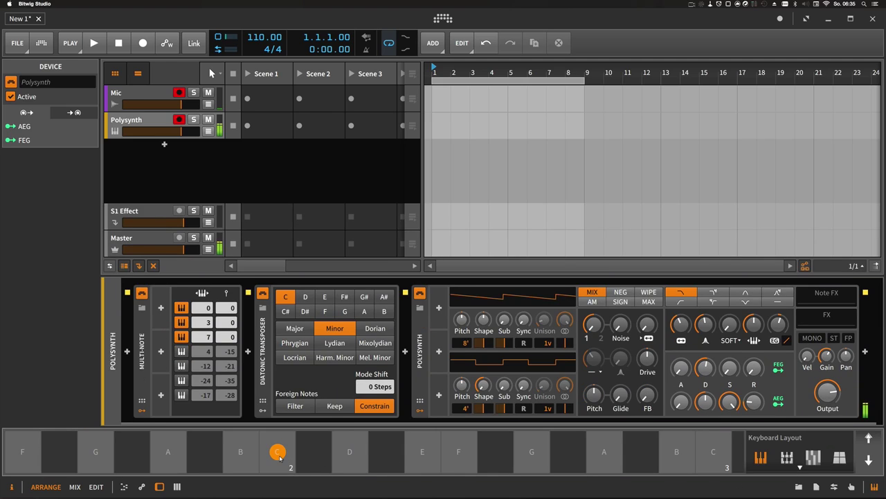
{"action": "left_click", "coordinate": [351, 454]}
{"action": "left_click", "coordinate": [423, 456]}
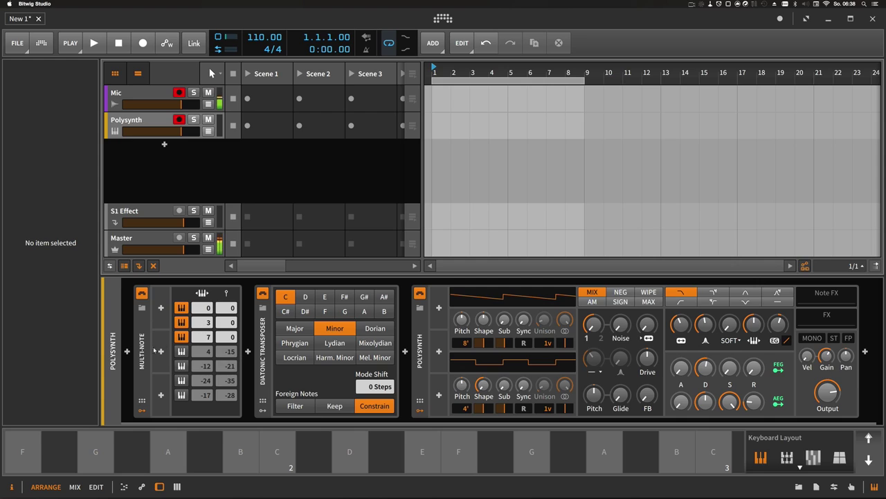
- Audition C2 with Multi-Note's second and third notes switched off, and switch both notes back on
{"action": "left_click", "coordinate": [181, 337]}
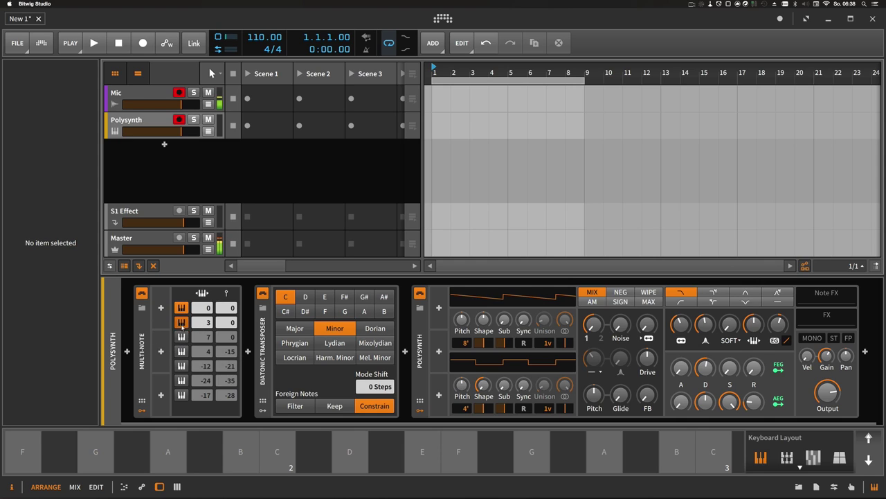
{"action": "left_click", "coordinate": [181, 322]}
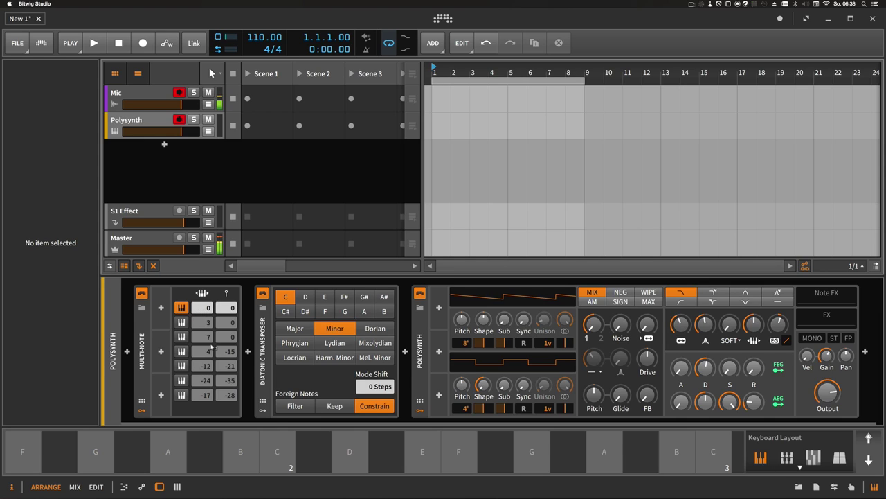
{"action": "left_click", "coordinate": [281, 457]}
{"action": "left_click", "coordinate": [181, 323]}
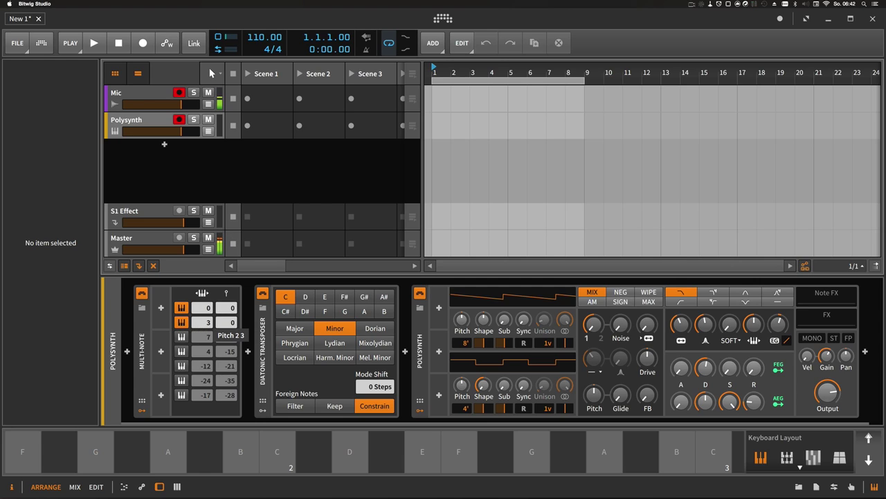
{"action": "left_click", "coordinate": [181, 337]}
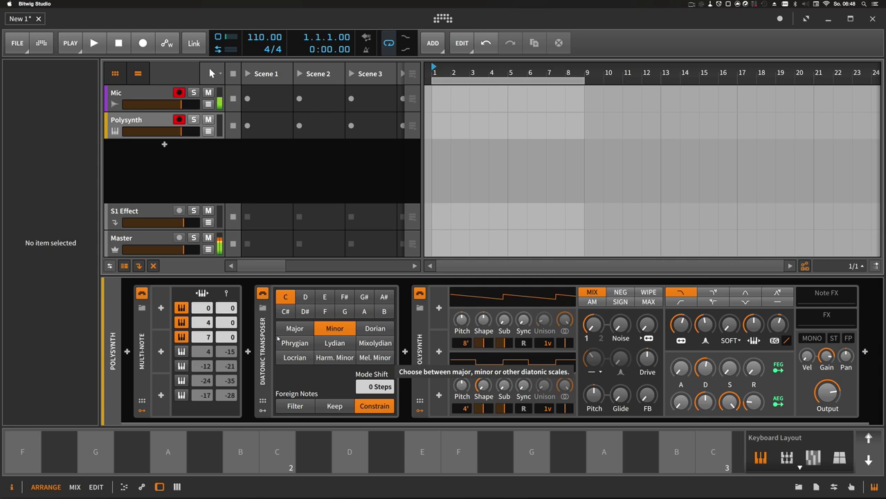
- Toggle the Diatonic Transposer's power and audition the C2 chord repeatedly
{"action": "left_click", "coordinate": [262, 294]}
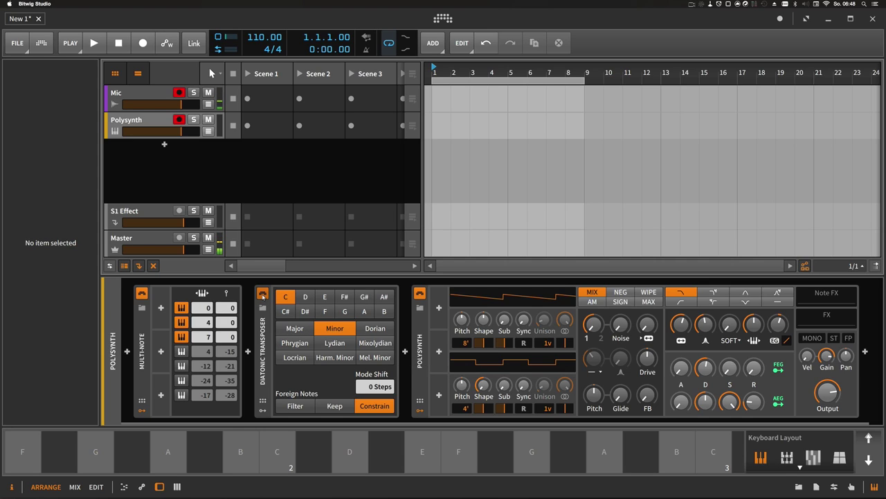
{"action": "left_click", "coordinate": [277, 451]}
{"action": "left_click", "coordinate": [280, 452]}
{"action": "left_click", "coordinate": [277, 452]}
{"action": "left_click", "coordinate": [277, 453]}
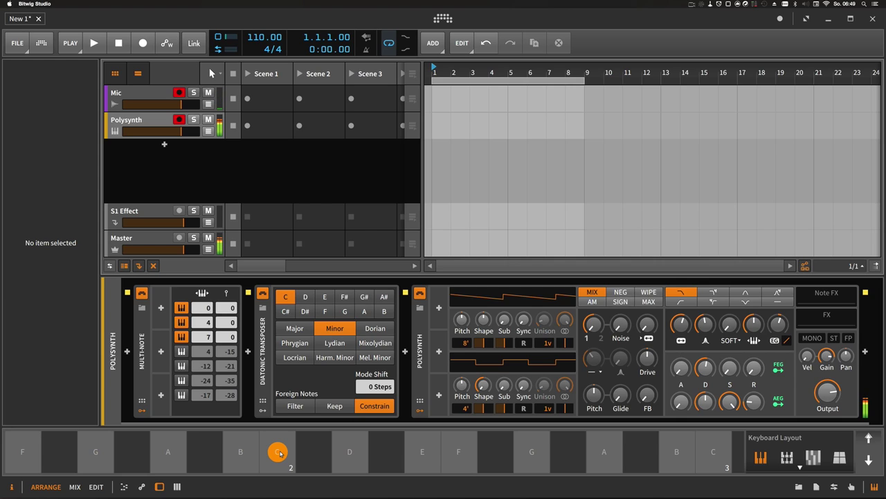
- Audition the chords on neighbouring white and black keys between G1 and E2, ending on C2
{"action": "left_click", "coordinate": [201, 452]}
{"action": "left_click", "coordinate": [132, 452]}
{"action": "left_click", "coordinate": [96, 452]}
{"action": "left_click", "coordinate": [238, 450]}
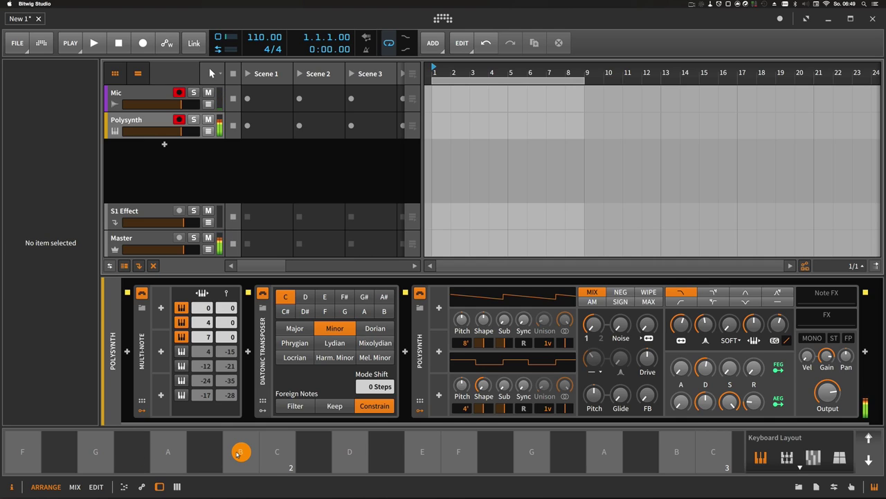
{"action": "left_click", "coordinate": [277, 451]}
{"action": "left_click", "coordinate": [422, 452]}
{"action": "left_click", "coordinate": [350, 452]}
{"action": "left_click", "coordinate": [314, 452]}
{"action": "left_click", "coordinate": [277, 452]}
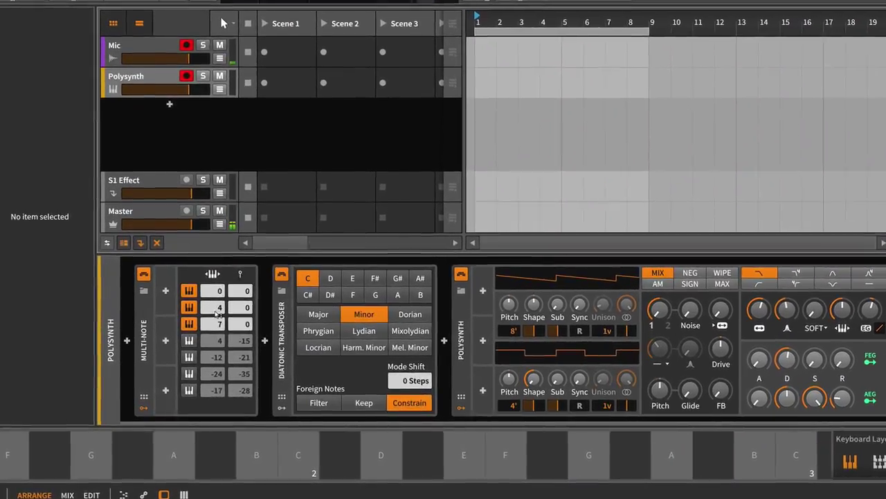
- Set Multi-Note's second note pitch to 1 and its third note pitch to 2
{"action": "left_click_drag", "start_coordinate": [219, 313], "coordinate": [218, 331]}
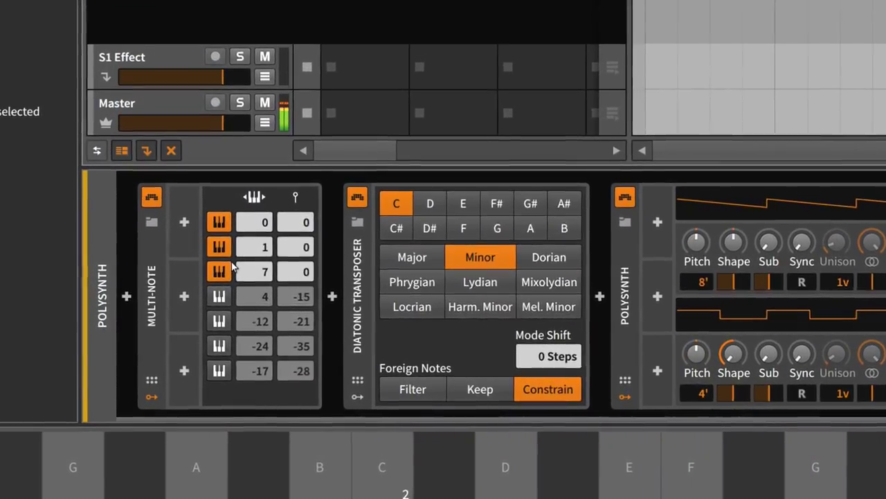
{"action": "left_click_drag", "start_coordinate": [263, 271], "coordinate": [273, 255]}
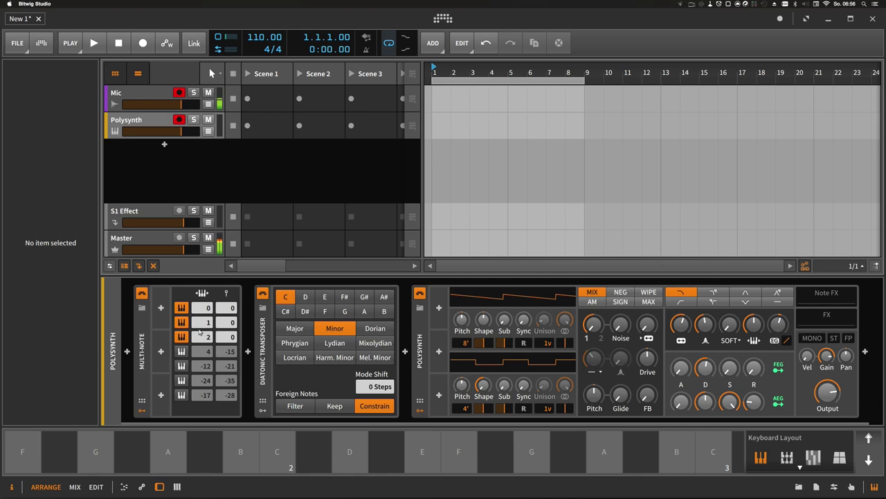
- Add an Expressions modulator to the first modulator slot of Multi-Note
{"action": "left_click", "coordinate": [162, 307]}
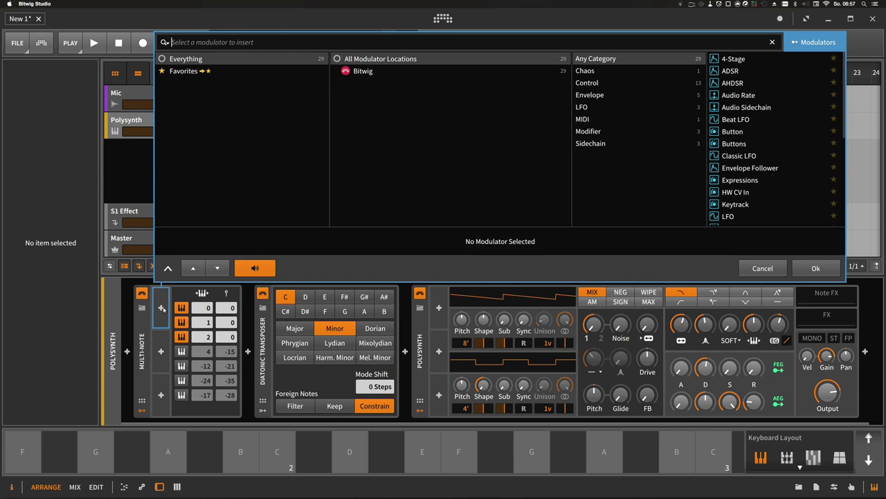
{"action": "type", "text": "exp"}
{"action": "key", "text": "Down"}
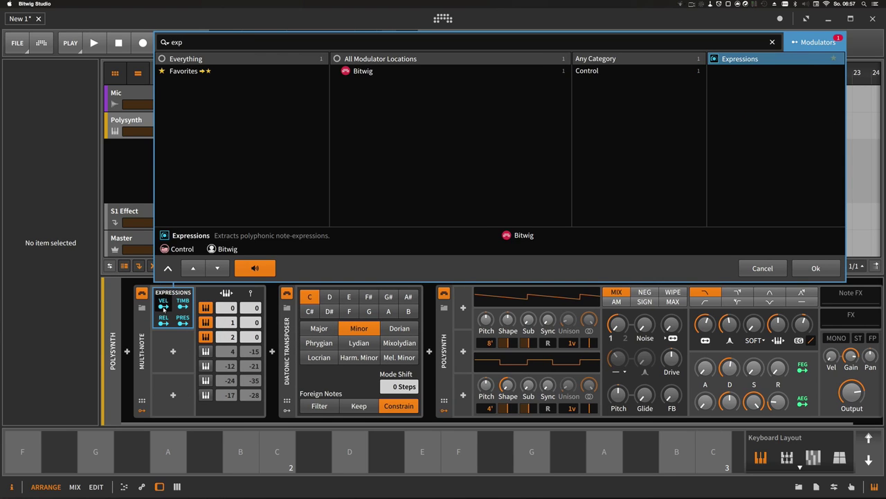
{"action": "key", "text": "Return"}
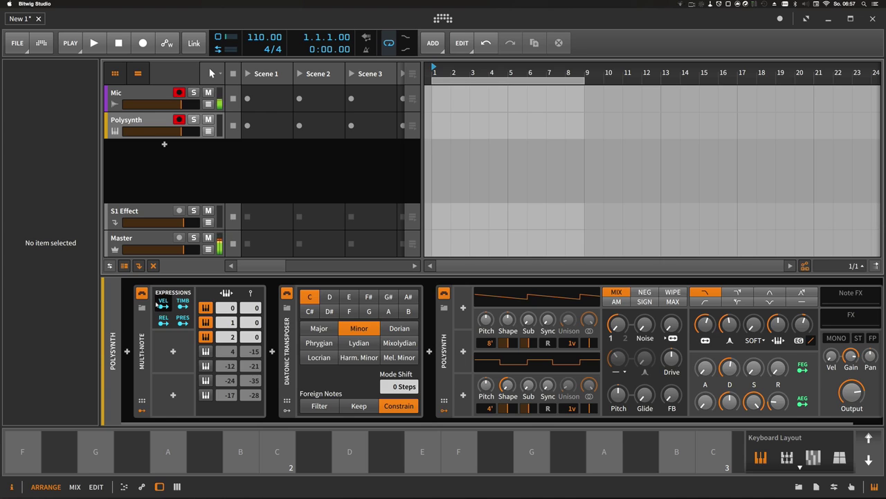
- Map the Expressions velocity output to Multi-Note's Pitch 2 with a modulation amount of 3
{"action": "left_click", "coordinate": [163, 305]}
{"action": "left_click_drag", "start_coordinate": [232, 324], "coordinate": [233, 320]}
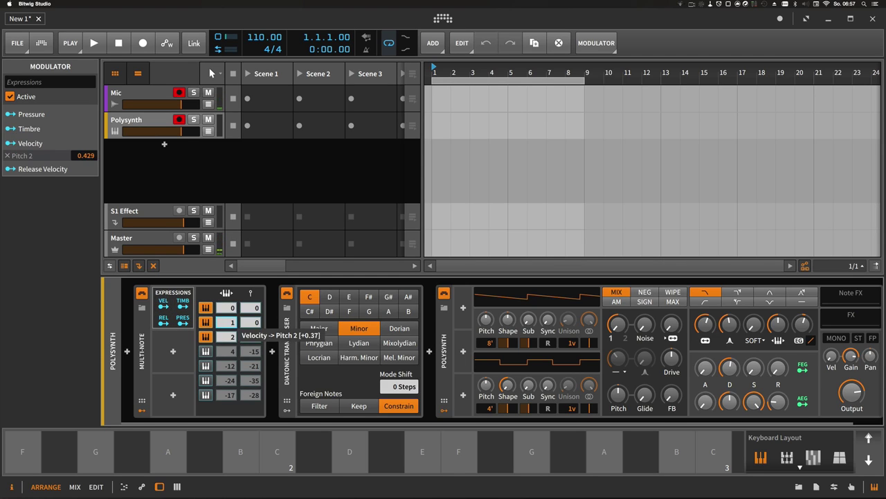
{"action": "double_click", "coordinate": [90, 155]}
{"action": "type", "text": "3"}
{"action": "key", "text": "Return"}
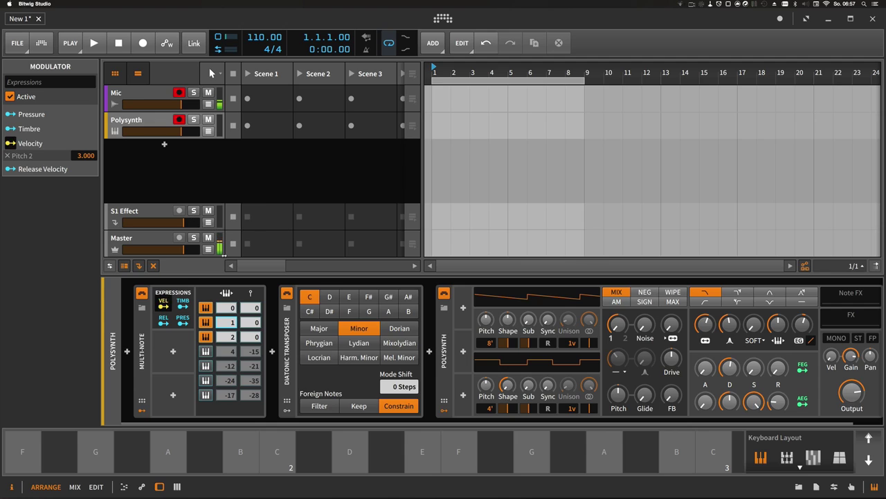
- Map the velocity output to Multi-Note's Pitch 3 with a modulation amount of 5
{"action": "left_click_drag", "start_coordinate": [233, 336], "coordinate": [233, 326]}
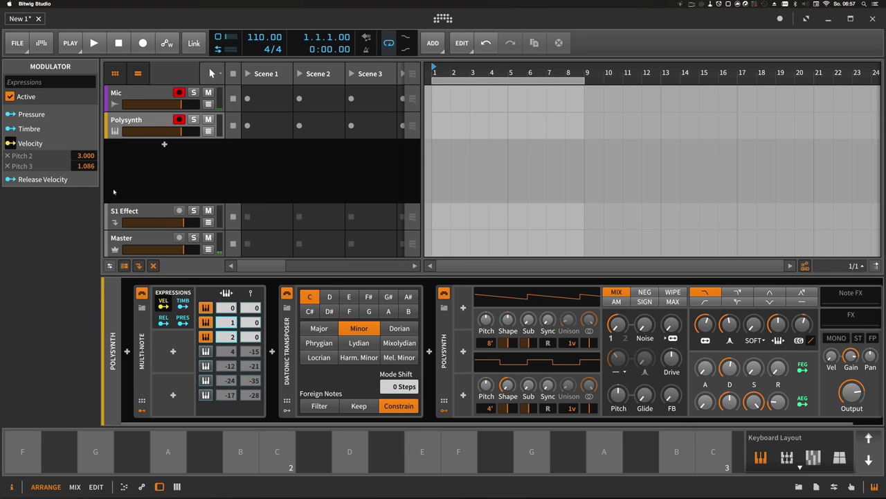
{"action": "double_click", "coordinate": [86, 166]}
{"action": "type", "text": "5"}
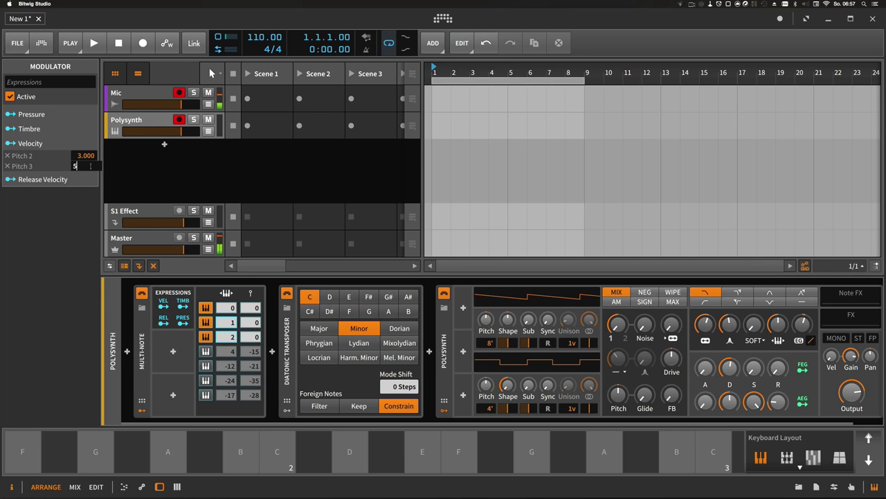
{"action": "key", "text": "Return"}
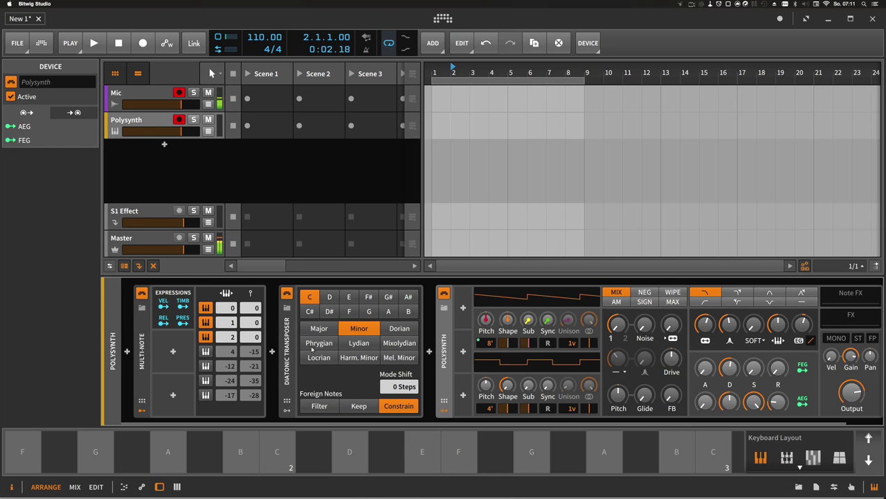
- Create a clip on the Polysynth track in Scene 1 and extend its loop to four bars
{"action": "double_click", "coordinate": [268, 131]}
{"action": "double_click", "coordinate": [267, 132]}
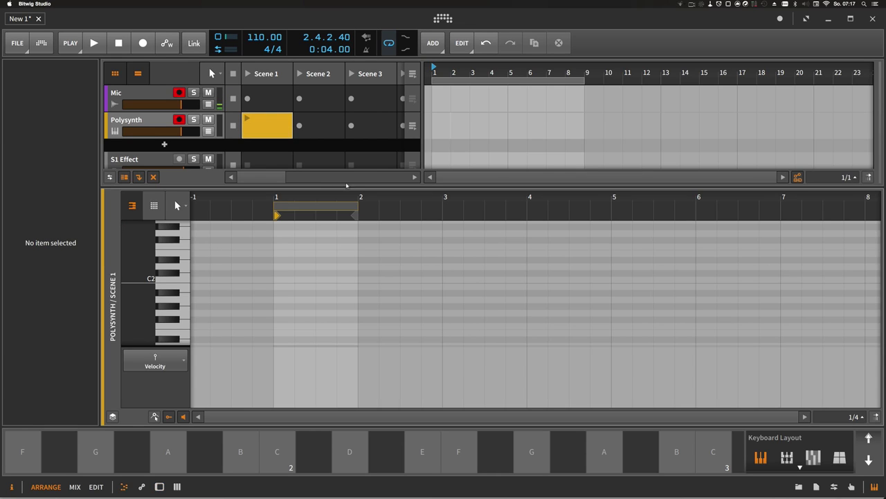
{"action": "left_click_drag", "start_coordinate": [354, 207], "coordinate": [609, 206]}
{"action": "scroll", "coordinate": [551, 208], "scroll_direction": "down", "scroll_amount": 3}
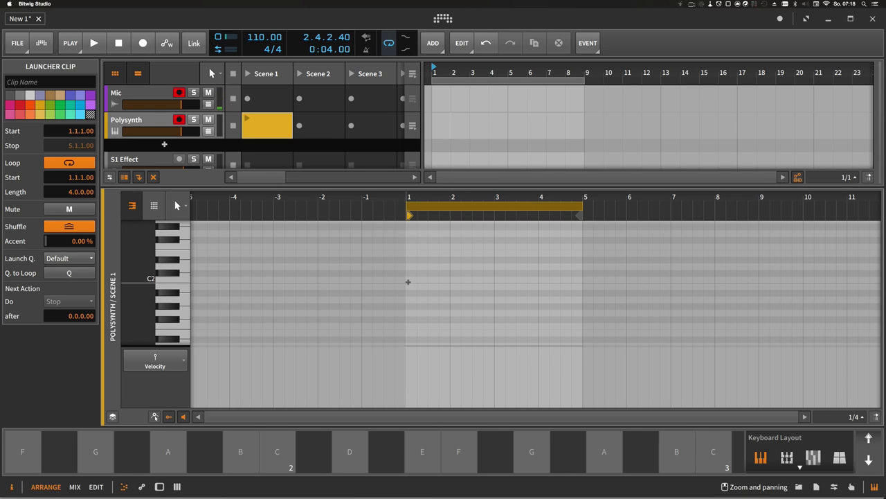
- Draw a one-bar C2 note at the clip start and duplicate it three times to fill four bars
{"action": "double_click", "coordinate": [413, 281]}
{"action": "left_click", "coordinate": [440, 281]}
{"action": "key", "text": "ctrl+d"}
{"action": "key", "text": "ctrl+d"}
{"action": "key", "text": "ctrl+d"}
- Lower the second and third notes to A#1 and the fourth note to G#1
{"action": "left_click", "coordinate": [483, 303]}
{"action": "left_click", "coordinate": [472, 282]}
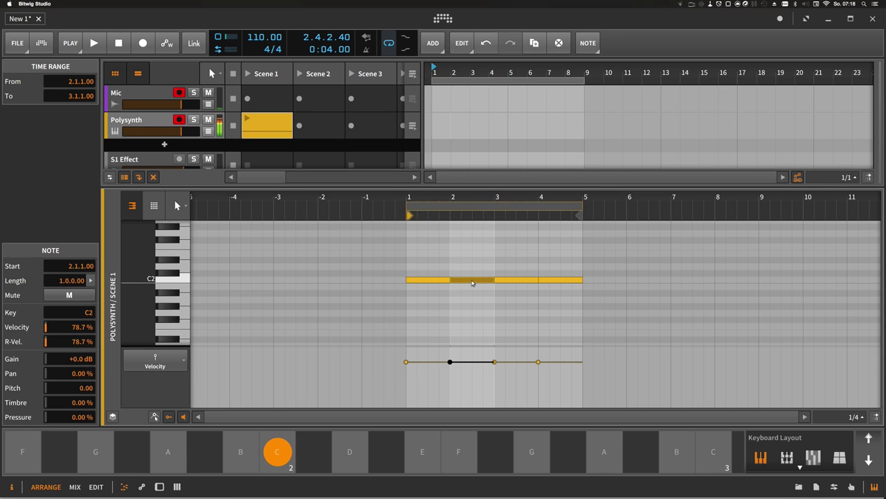
{"action": "left_click_drag", "start_coordinate": [473, 284], "coordinate": [549, 306]}
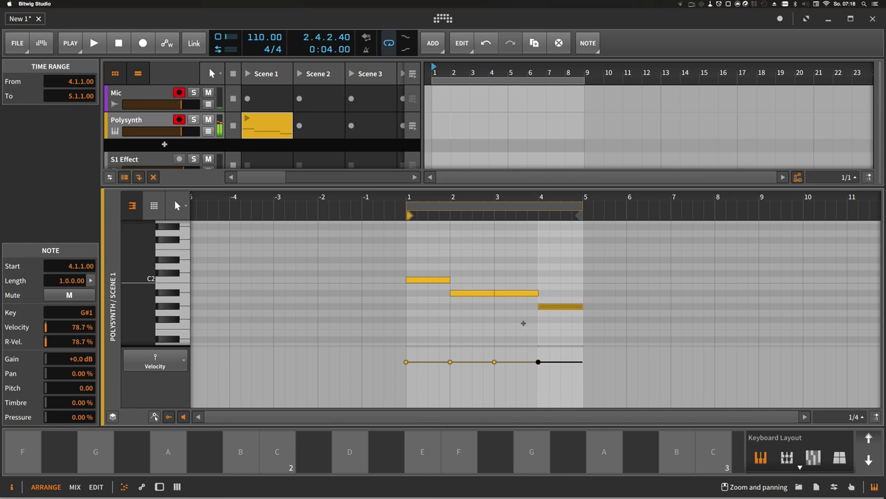
- Set the second note's velocity to about 36.2 % and launch the Scene 1 clip to audition it
{"action": "left_click_drag", "start_coordinate": [473, 361], "coordinate": [472, 369]}
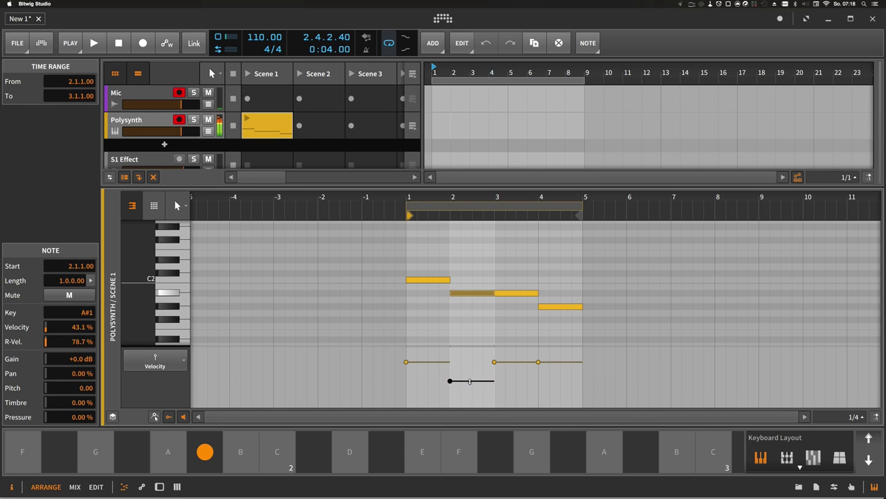
{"action": "key", "text": "space"}
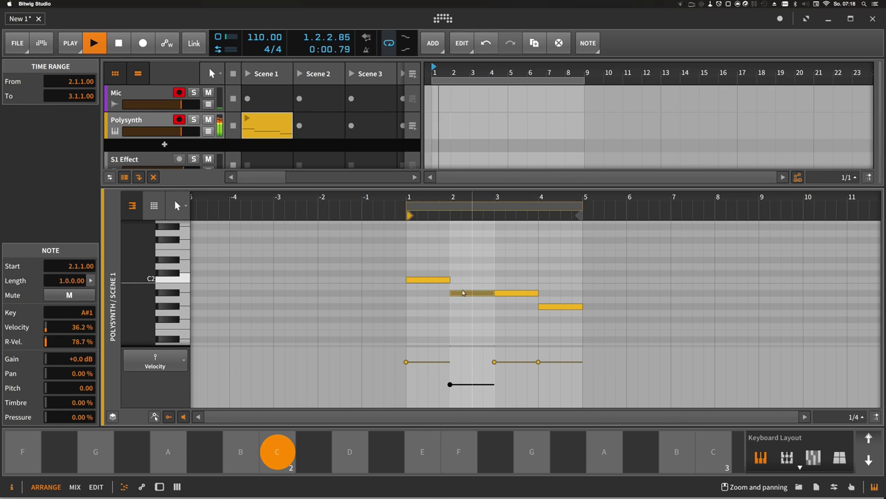
{"action": "key", "text": "space"}
{"action": "left_click", "coordinate": [248, 119]}
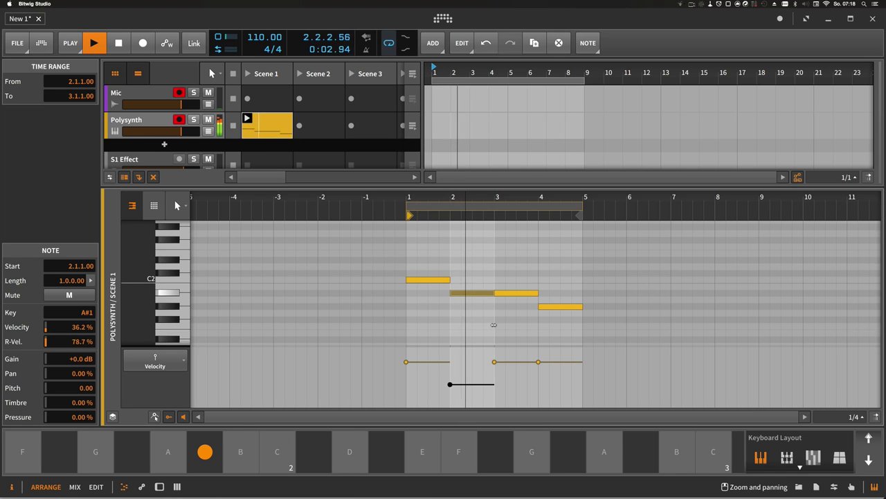
- Set the third note's velocity to about 60 % and play the clip briefly
{"action": "left_click", "coordinate": [510, 361]}
{"action": "key", "text": "space"}
{"action": "left_click_drag", "start_coordinate": [510, 363], "coordinate": [509, 373]}
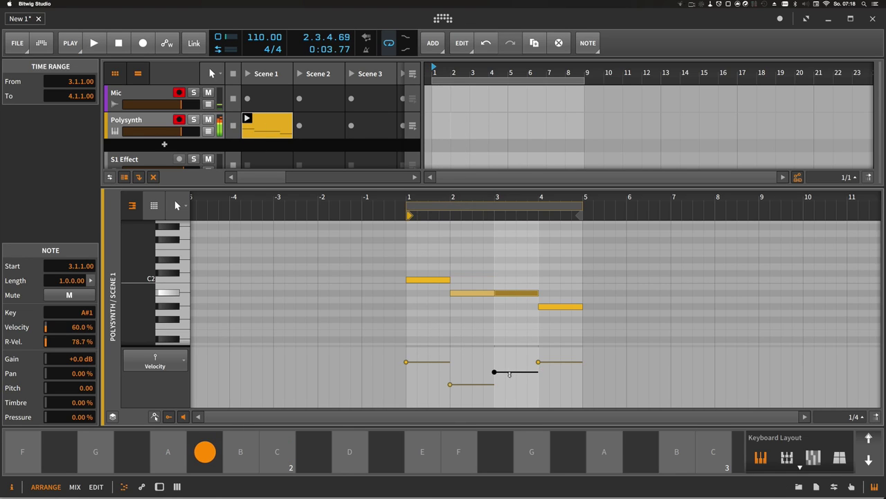
{"action": "key", "text": "space"}
{"action": "key", "text": "space"}
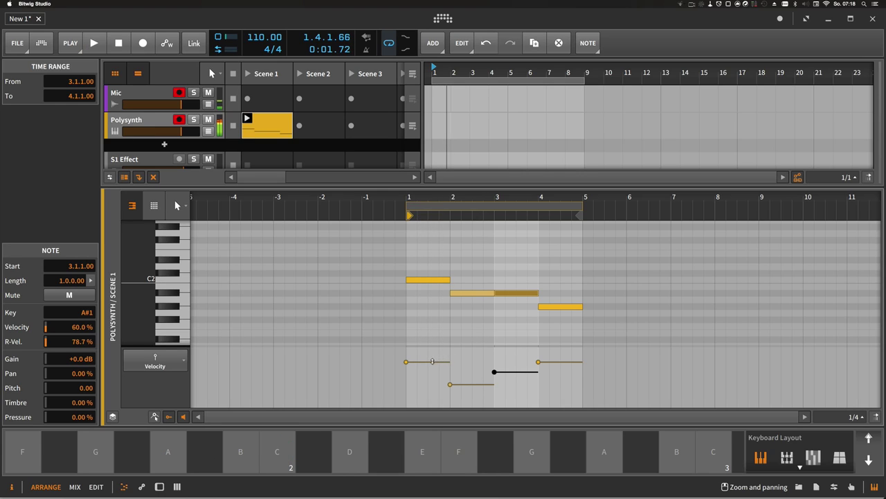
- Raise the first note's velocity to about 93.7 % and play the clip
{"action": "left_click_drag", "start_coordinate": [432, 361], "coordinate": [432, 357]}
{"action": "key", "text": "space"}
{"action": "key", "text": "space"}
{"action": "key", "text": "space"}
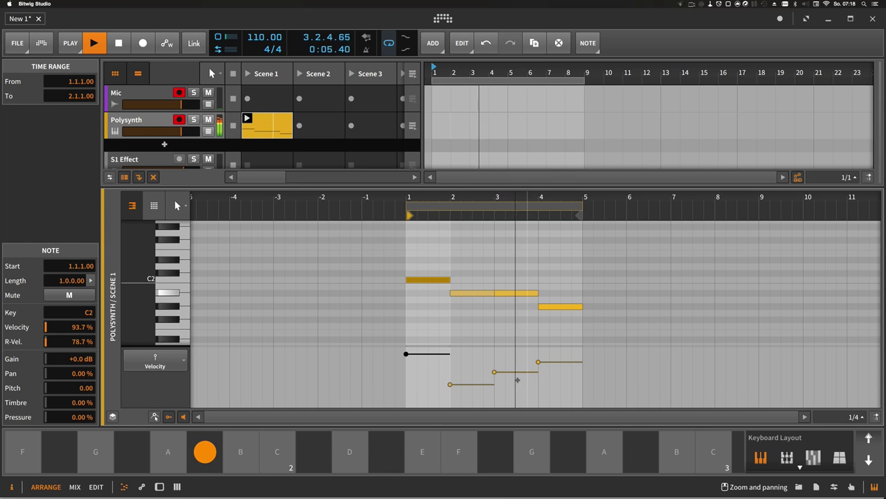
- Raise the fourth note's velocity to about 90.6 % and audition the four-bar progression
{"action": "key", "text": "space"}
{"action": "left_click_drag", "start_coordinate": [556, 361], "coordinate": [555, 355]}
{"action": "key", "text": "space"}
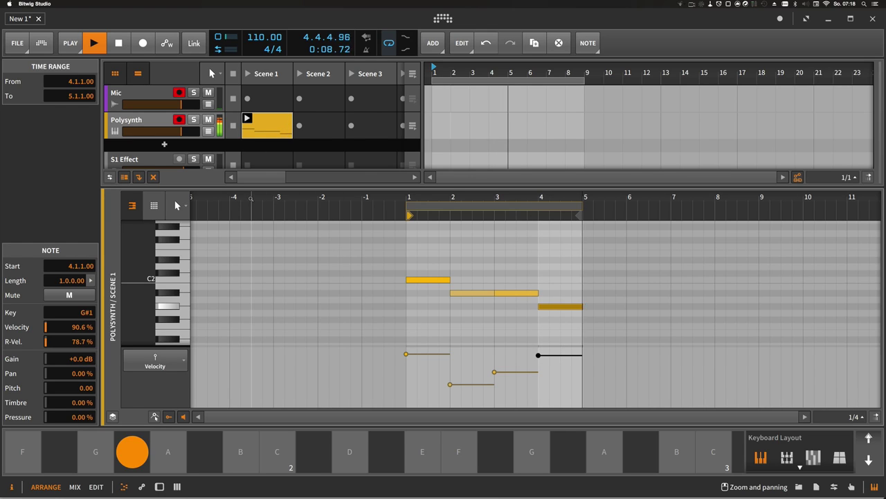
{"action": "key", "text": "space"}
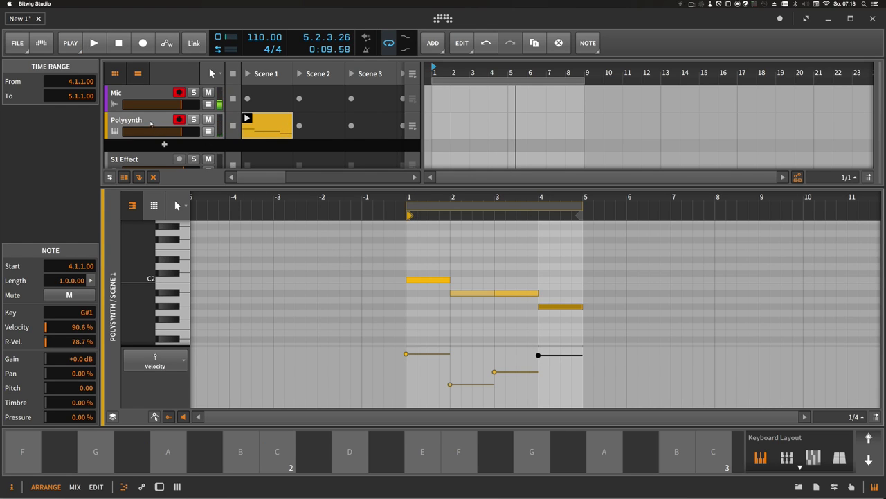
- Set the pitch of Multi-Note's fourth voice to -24 in the Polysynth track's device chain
{"action": "double_click", "coordinate": [151, 123]}
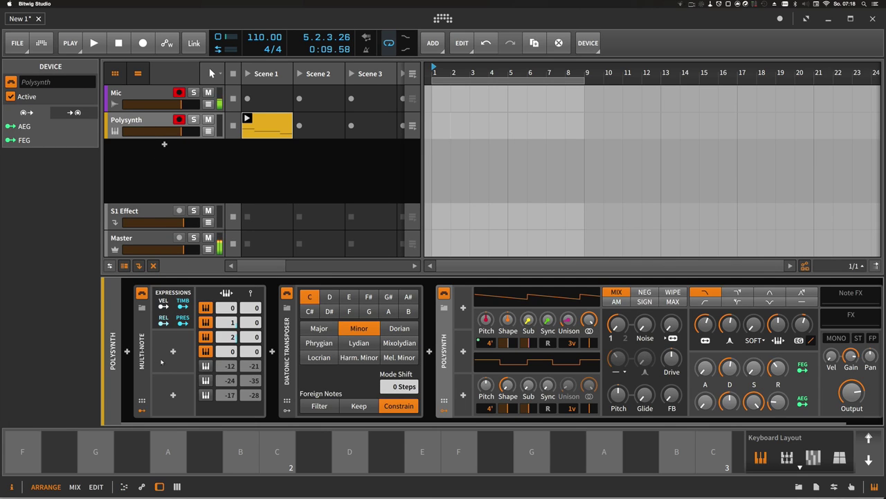
{"action": "double_click", "coordinate": [220, 351]}
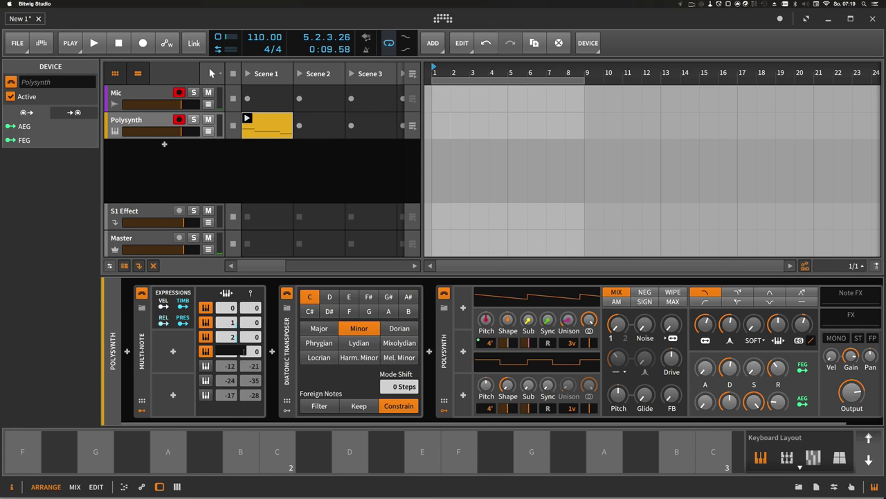
{"action": "key", "text": "Return"}
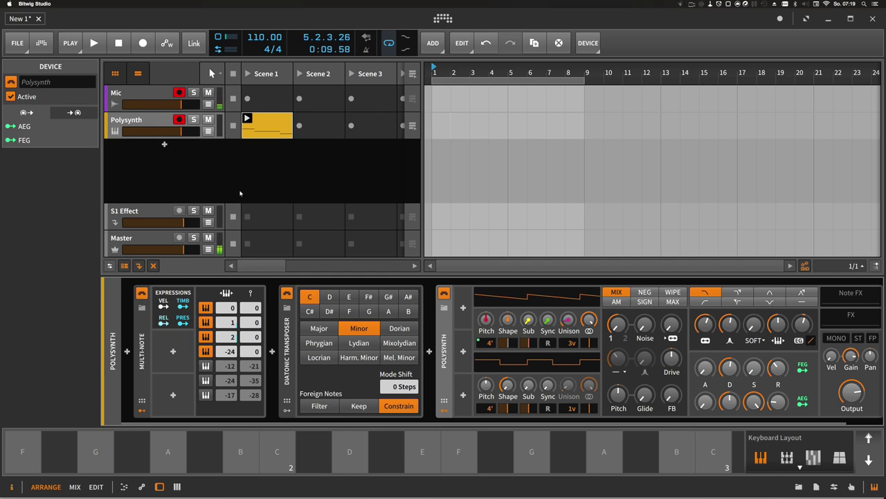
- Play the clip while checking its notes and velocities in the editor and the device chain
{"action": "key", "text": "space"}
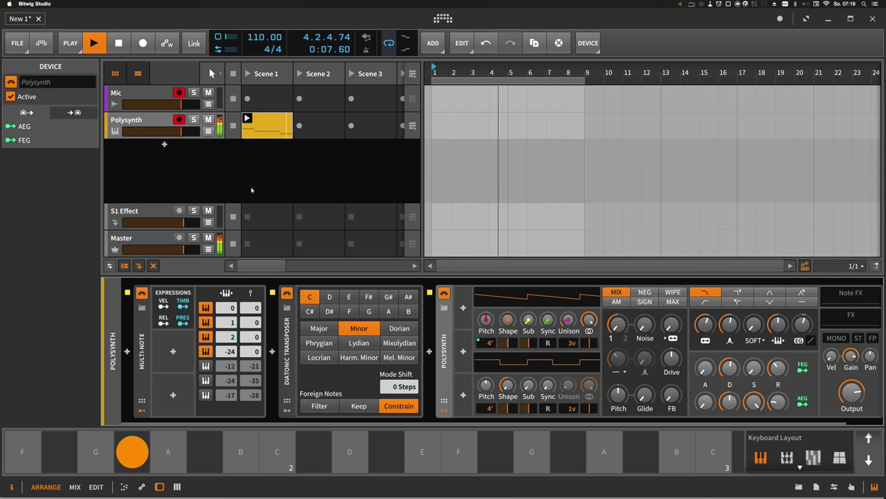
{"action": "double_click", "coordinate": [267, 126]}
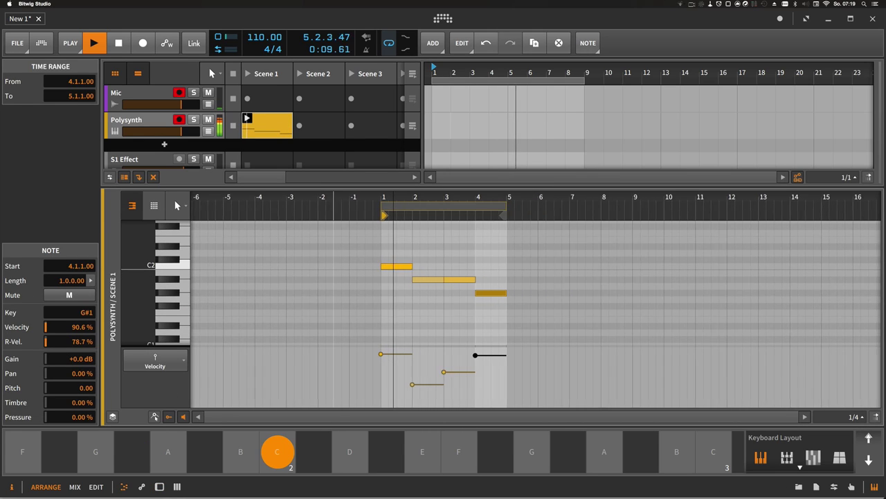
{"action": "scroll", "coordinate": [443, 311], "scroll_direction": "down", "scroll_amount": 2}
{"action": "scroll", "coordinate": [443, 312], "scroll_direction": "up", "scroll_amount": 4}
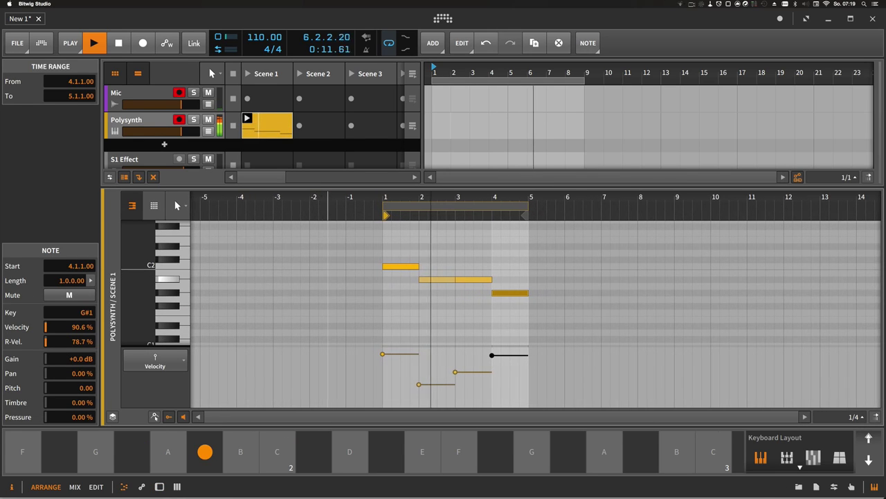
{"action": "key", "text": "d"}
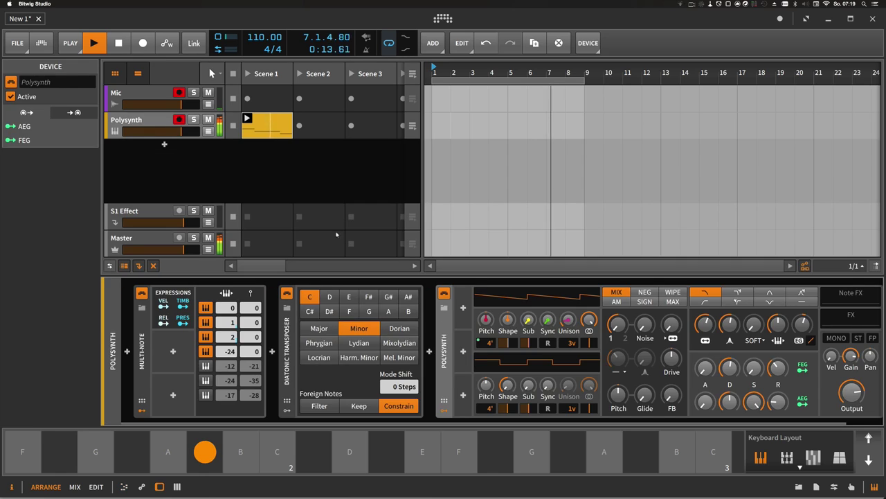
{"action": "scroll", "coordinate": [332, 408], "scroll_direction": "right", "scroll_amount": 2}
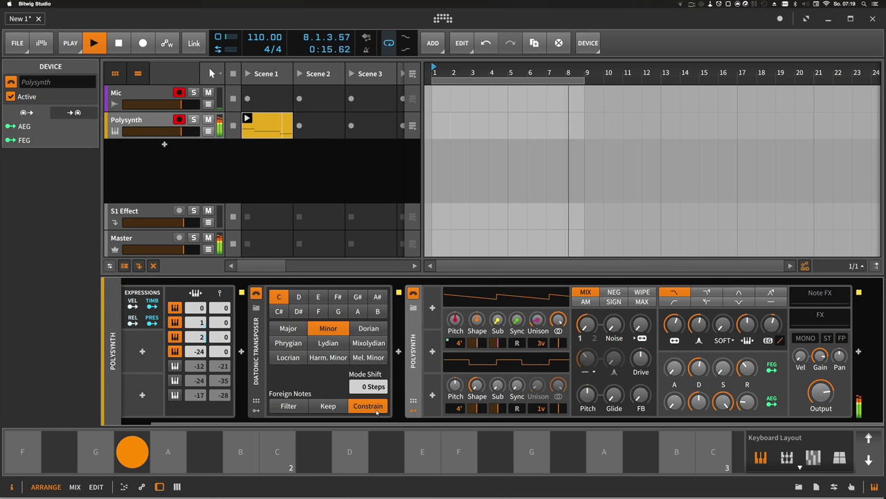
{"action": "key", "text": "space"}
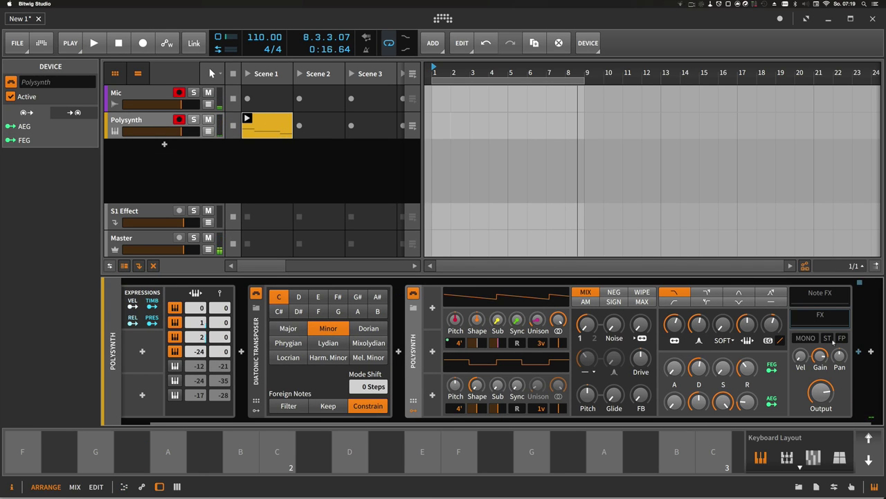
- Insert the Bitwig Reverb device after the Polysynth
{"action": "left_click", "coordinate": [858, 352]}
{"action": "type", "text": "re"}
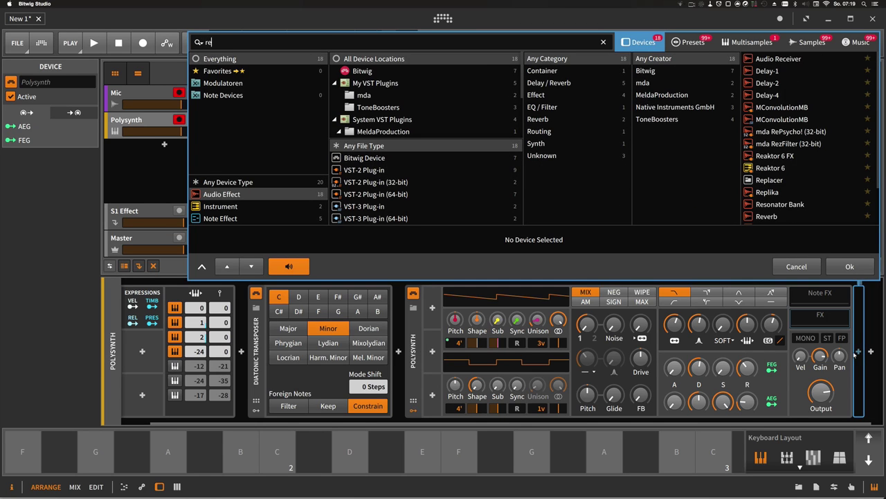
{"action": "type", "text": "ver"}
{"action": "double_click", "coordinate": [777, 121]}
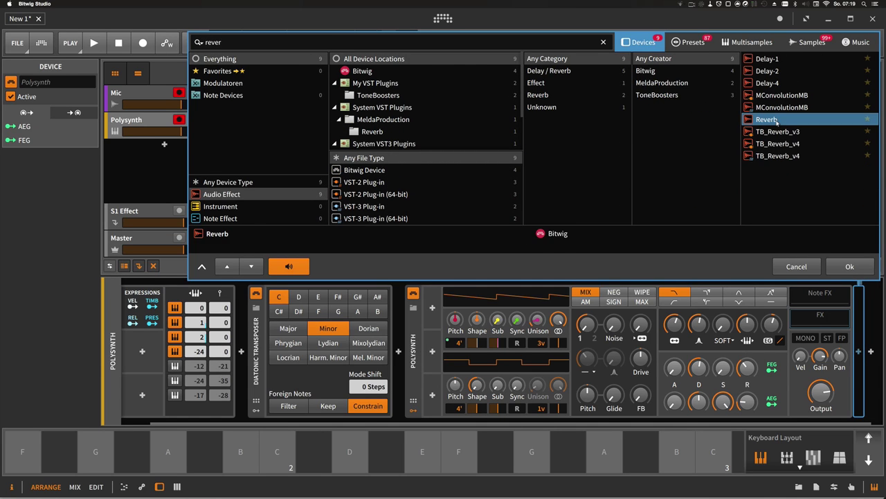
{"action": "scroll", "coordinate": [786, 421], "scroll_direction": "right", "scroll_amount": 5}
{"action": "scroll", "coordinate": [786, 421], "scroll_direction": "right", "scroll_amount": 3}
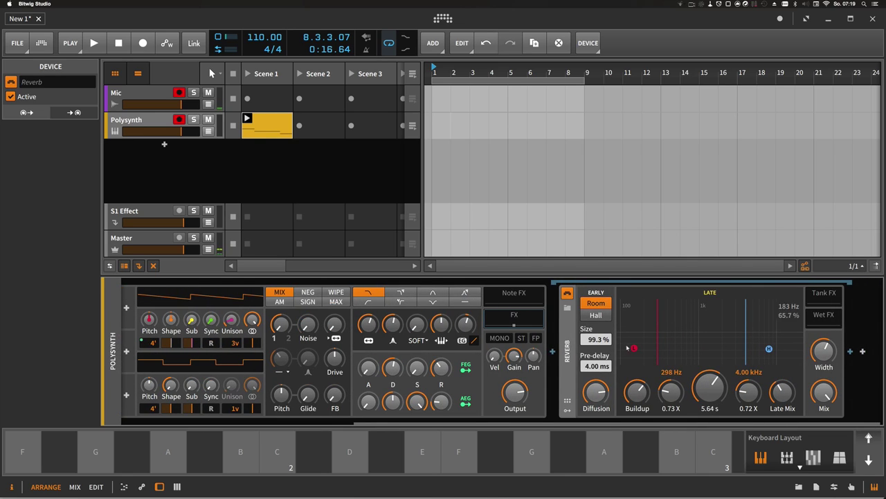
- Set the Reverb to Hall with a size of 200 % and lower its mix while playing the clip
{"action": "left_click", "coordinate": [604, 317]}
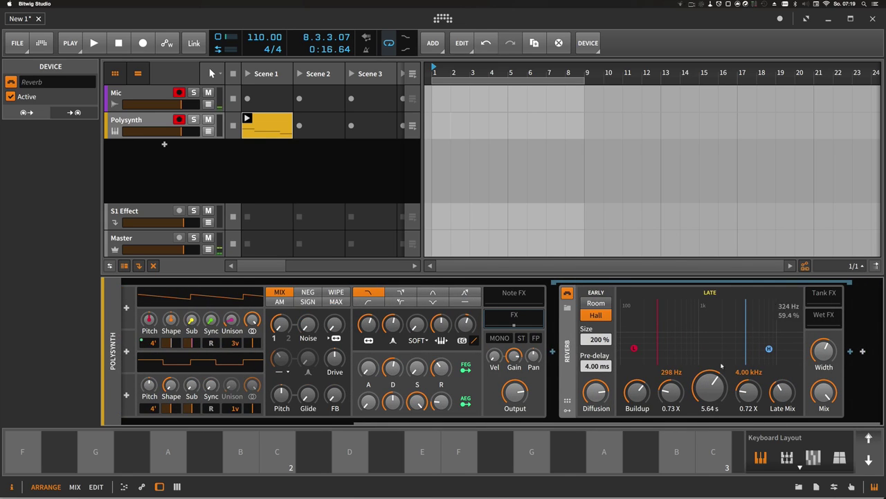
{"action": "key", "text": "space"}
{"action": "left_click_drag", "start_coordinate": [824, 392], "coordinate": [825, 420]}
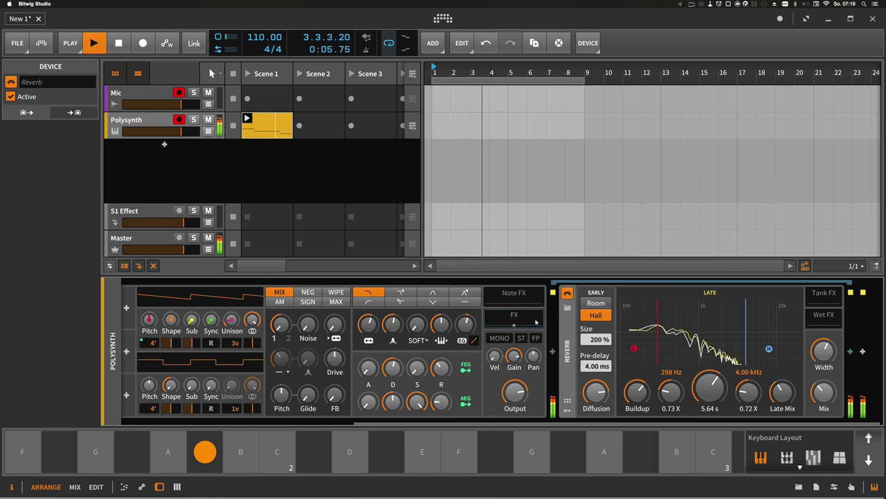
{"action": "scroll", "coordinate": [623, 361], "scroll_direction": "left", "scroll_amount": 5}
{"action": "key", "text": "space"}
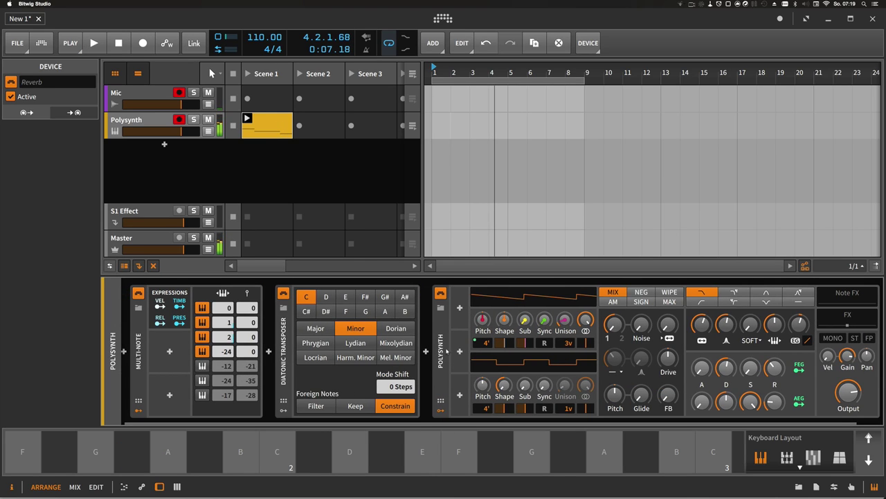
- Group the Polysynth into an Instrument Layer and add a second Polysynth as another layer
{"action": "left_click", "coordinate": [442, 351]}
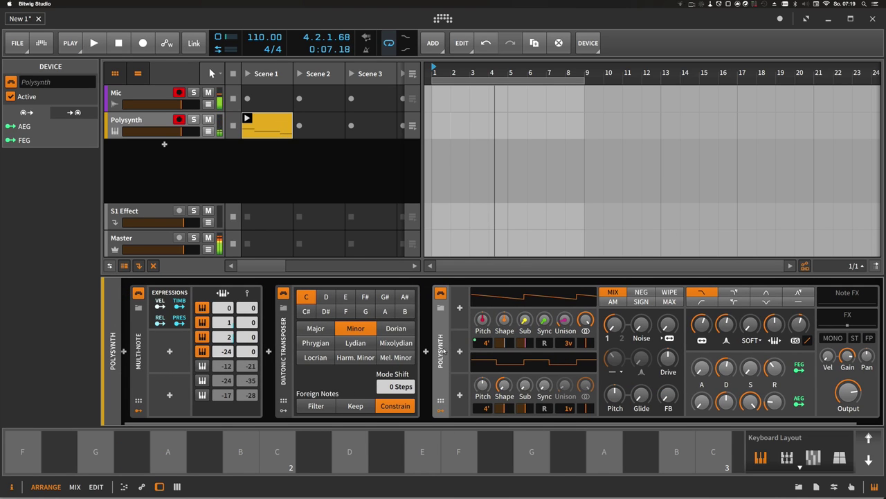
{"action": "key", "text": "super+g"}
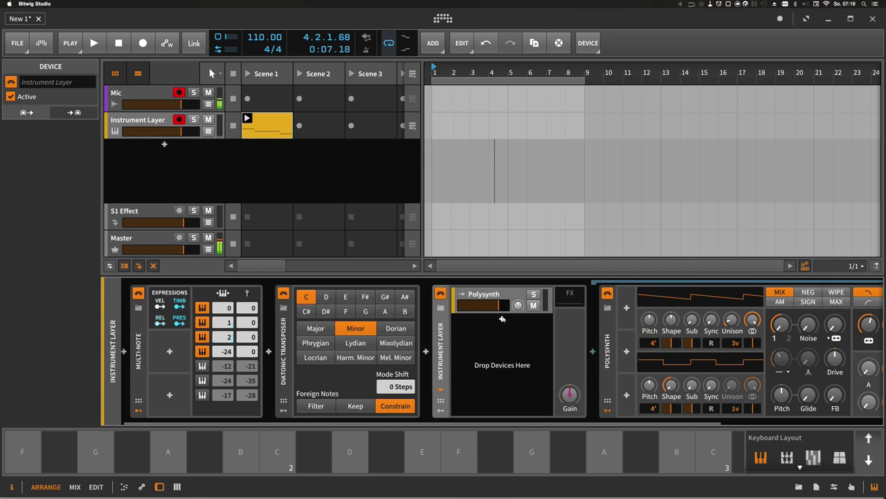
{"action": "left_click", "coordinate": [503, 318]}
{"action": "type", "text": "poly"}
{"action": "key", "text": "Down"}
{"action": "key", "text": "Return"}
- Insert an Arpeggiator in front of the second layer's Polysynth
{"action": "left_click_drag", "start_coordinate": [494, 421], "coordinate": [658, 419]}
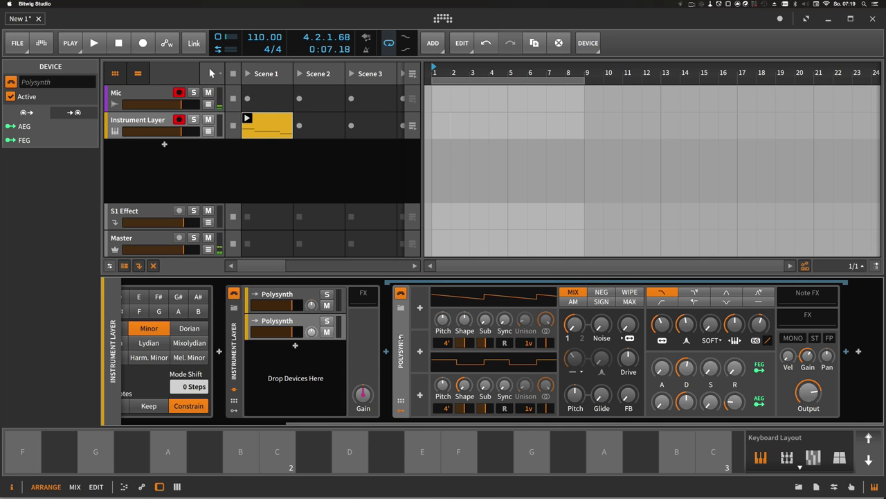
{"action": "left_click", "coordinate": [386, 352]}
{"action": "type", "text": "ar"}
{"action": "double_click", "coordinate": [767, 64]}
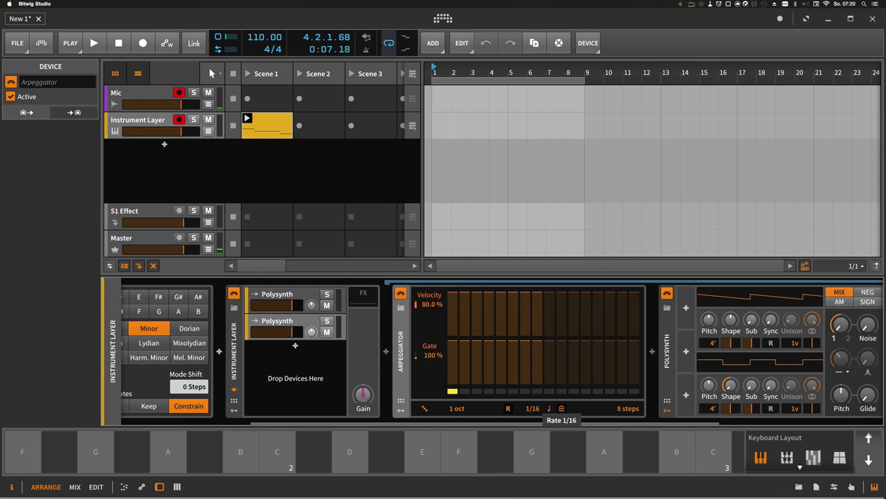
- Set the Arpeggiator to 2 octaves and turn the first Polysynth layer's volume fully down for playback
{"action": "left_click_drag", "start_coordinate": [302, 311], "coordinate": [331, 329]}
{"action": "key", "text": "space"}
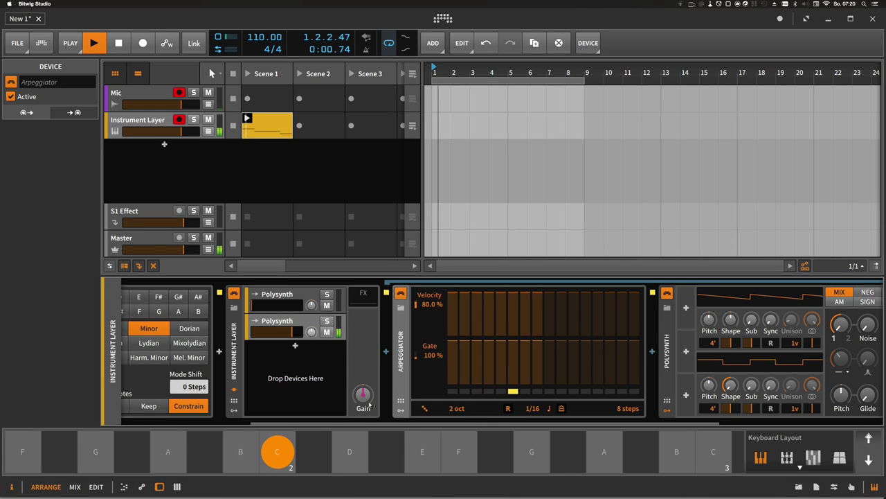
- Reshape the arpeggiated Polysynth's sound with a different filter type, 5-voice unison on oscillator 1, more drive and an adjusted filter envelope amount
{"action": "scroll", "coordinate": [732, 373], "scroll_direction": "right", "scroll_amount": 5}
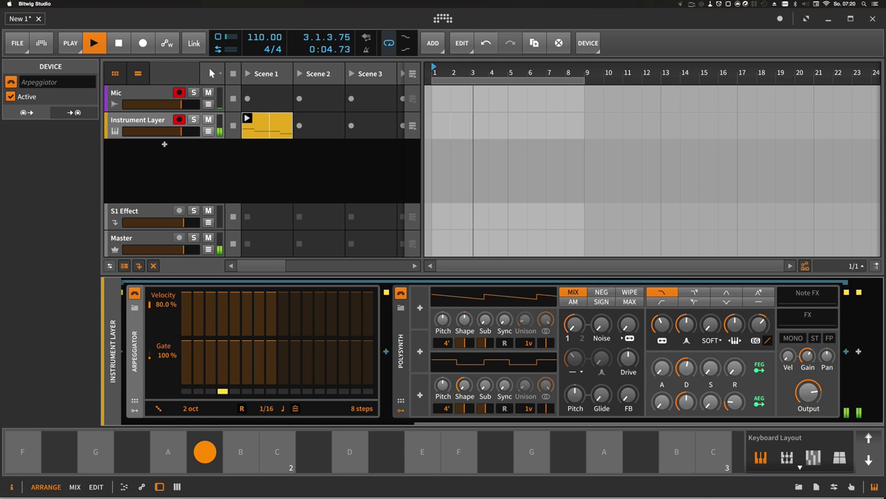
{"action": "left_click", "coordinate": [695, 291]}
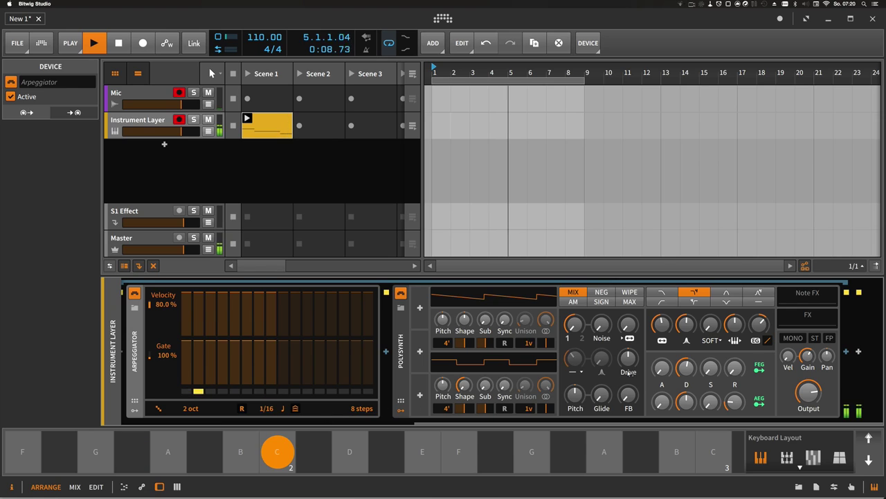
{"action": "left_click_drag", "start_coordinate": [529, 342], "coordinate": [529, 326]}
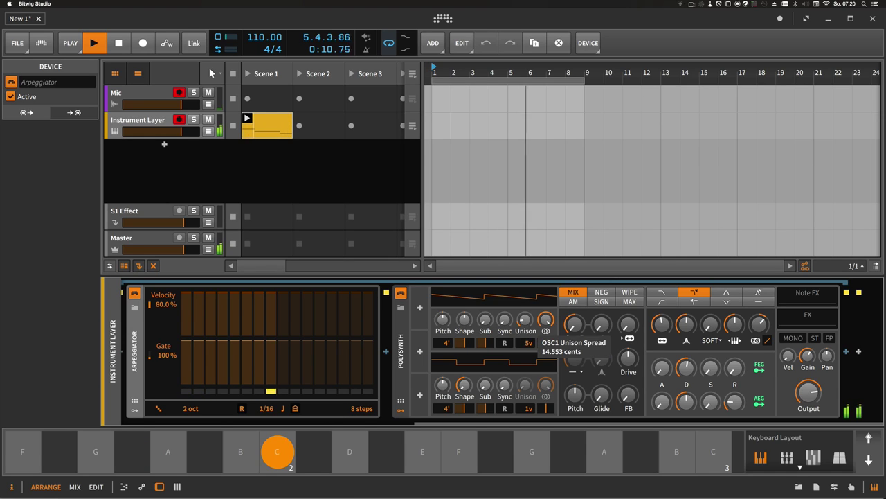
{"action": "left_click_drag", "start_coordinate": [629, 337], "coordinate": [629, 327]}
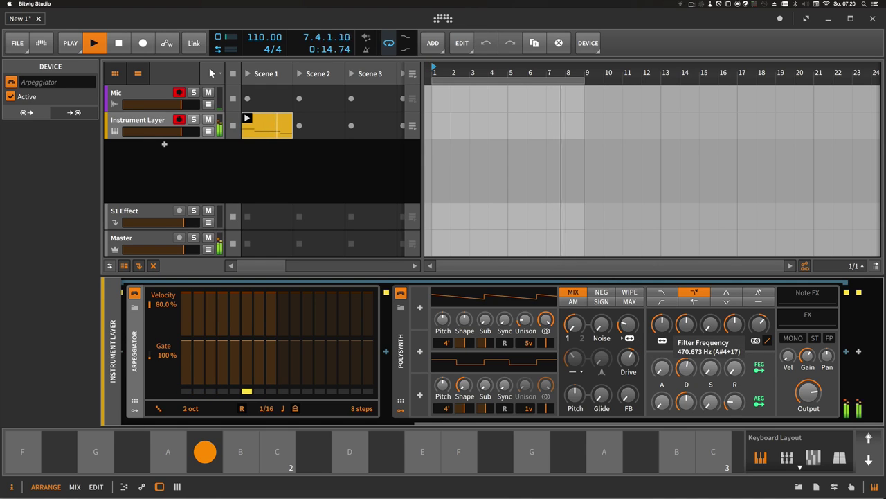
{"action": "left_click_drag", "start_coordinate": [762, 322], "coordinate": [762, 329]}
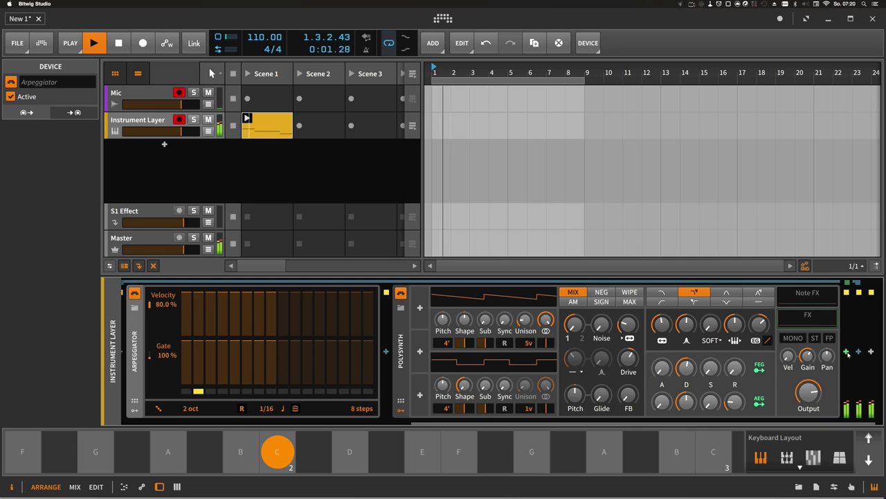
- Add a Delay-2 after the arpeggiated Polysynth and raise the first Polysynth layer's volume to blend it with the second layer
{"action": "left_click", "coordinate": [846, 352]}
{"action": "type", "text": "delay"}
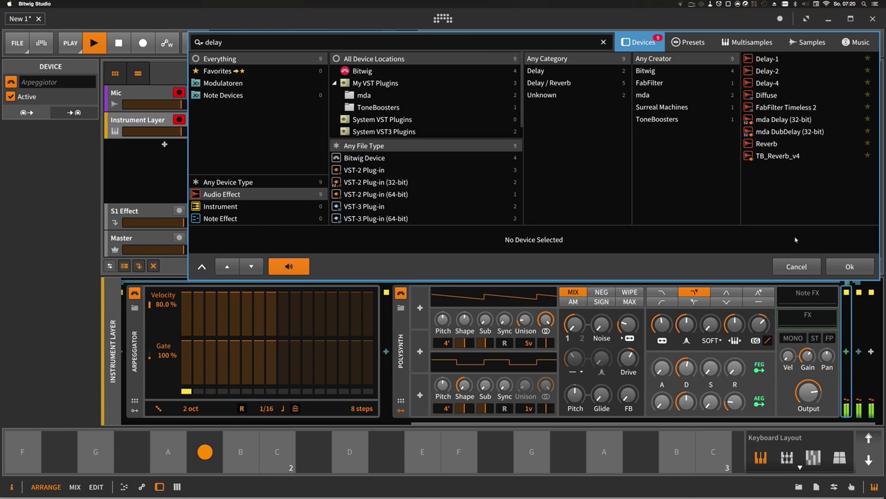
{"action": "double_click", "coordinate": [767, 71]}
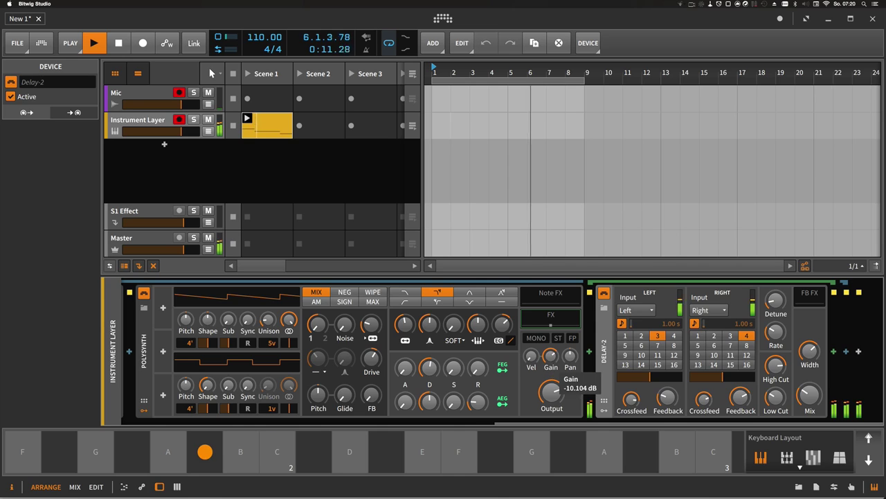
{"action": "scroll", "coordinate": [513, 400], "scroll_direction": "left", "scroll_amount": 10}
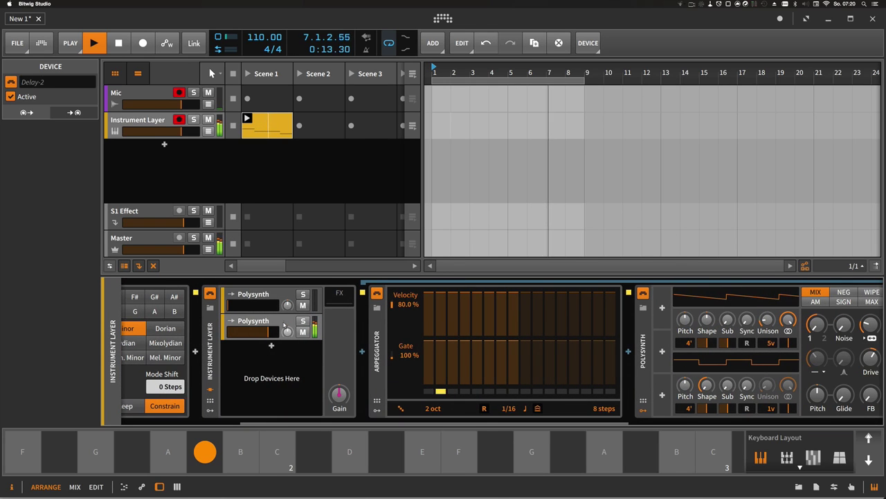
{"action": "mouse_move", "coordinate": [242, 305]}
{"action": "left_mouse_down"}
{"action": "mouse_move", "coordinate": [263, 305]}
{"action": "mouse_move", "coordinate": [261, 322]}
{"action": "left_mouse_up"}
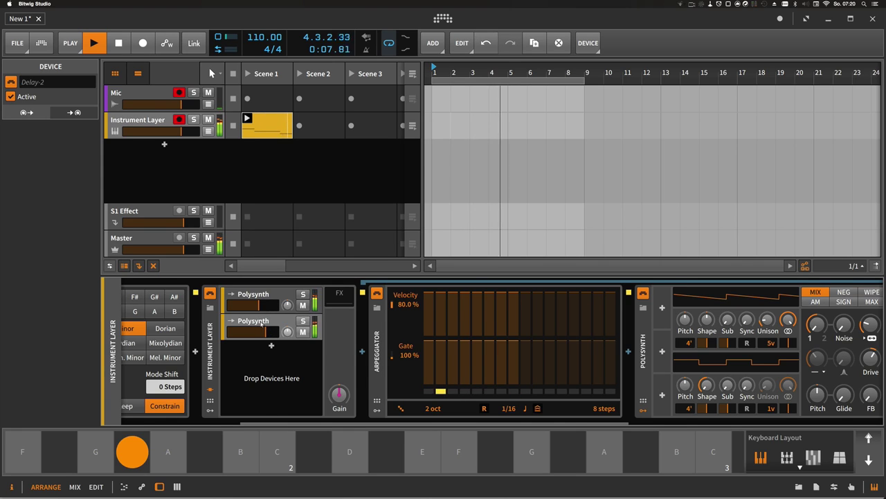
- Duplicate the content of the Instrument Layer track's Scene 1 clip so it spans eight bars
{"action": "double_click", "coordinate": [268, 128]}
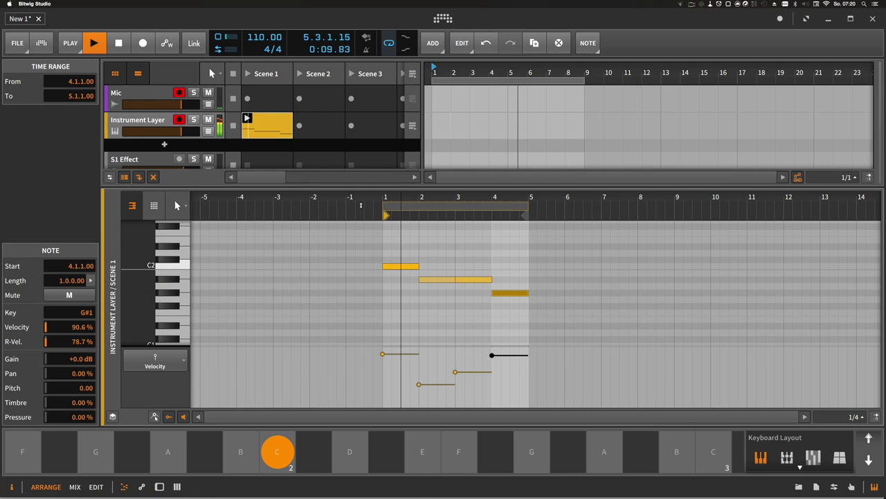
{"action": "left_click_drag", "start_coordinate": [361, 205], "coordinate": [360, 188]}
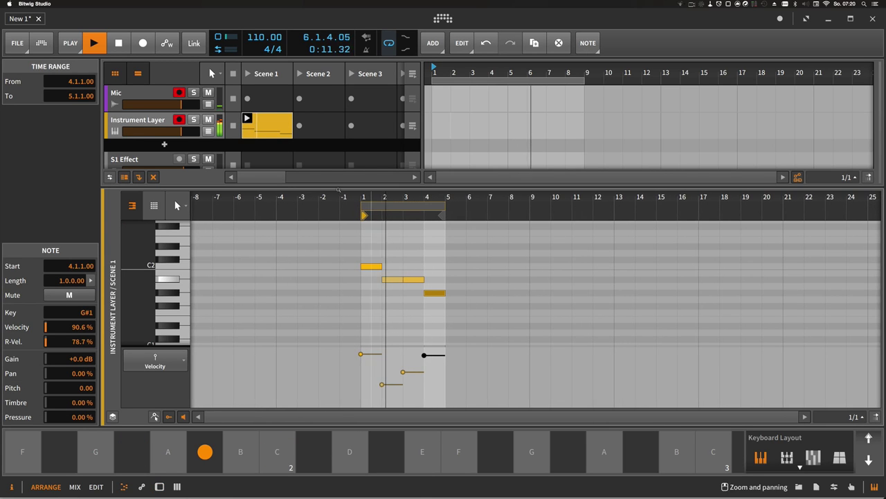
{"action": "right_click", "coordinate": [276, 125]}
{"action": "left_click", "coordinate": [322, 256]}
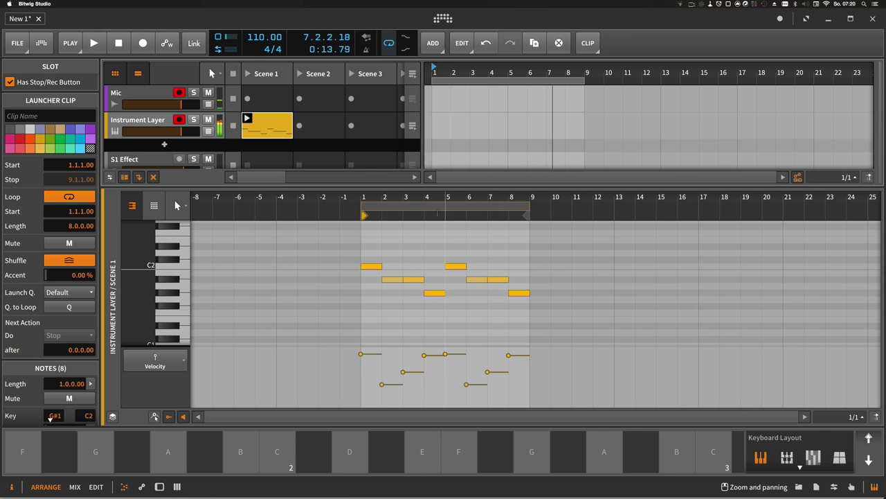
- Lower the velocity of the C2 note at bar 5 to 35.6 %
{"action": "left_click_drag", "start_coordinate": [438, 199], "coordinate": [479, 314]}
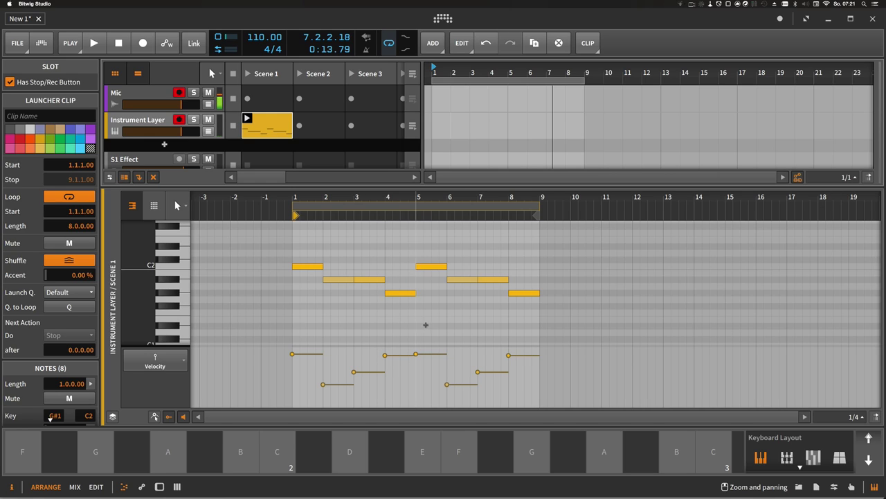
{"action": "left_click_drag", "start_coordinate": [429, 354], "coordinate": [427, 360]}
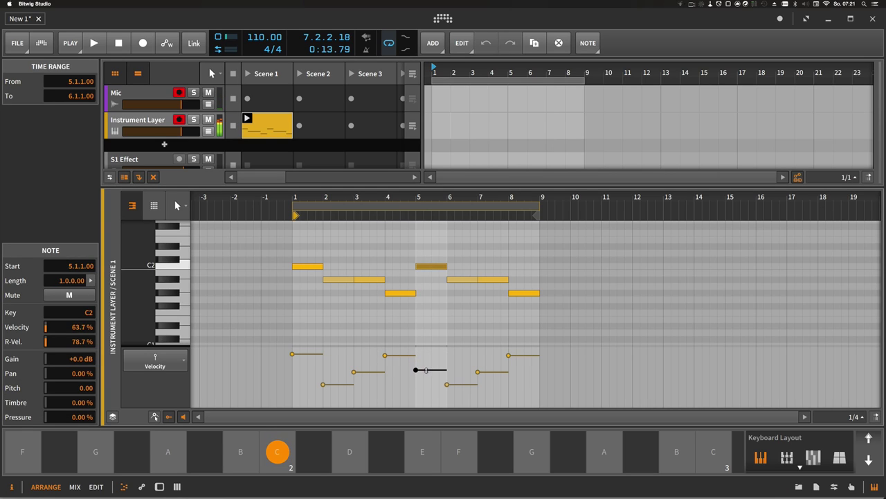
{"action": "left_click_drag", "start_coordinate": [427, 384], "coordinate": [427, 385]}
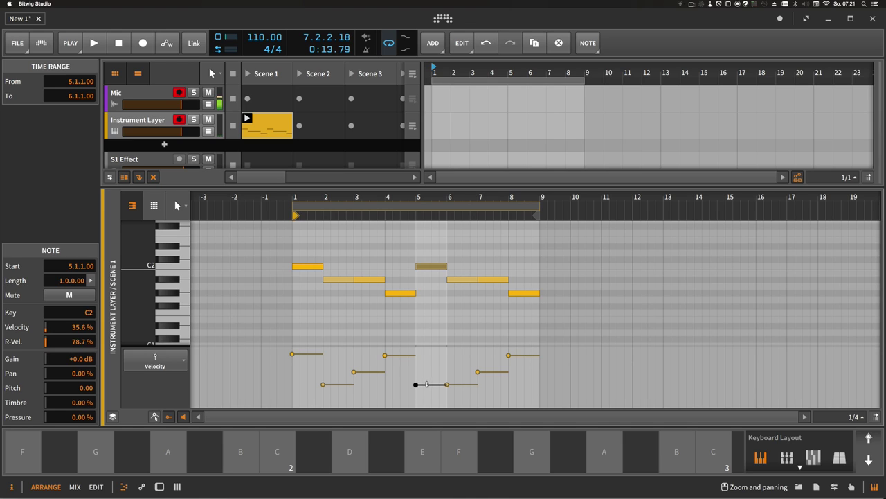
- Select the notes at bars 3, 2 and 1 in turn to compare their velocities, and show the Instrument Layer track's device chain
{"action": "left_click", "coordinate": [370, 279]}
{"action": "left_click", "coordinate": [342, 280]}
{"action": "left_click", "coordinate": [308, 266]}
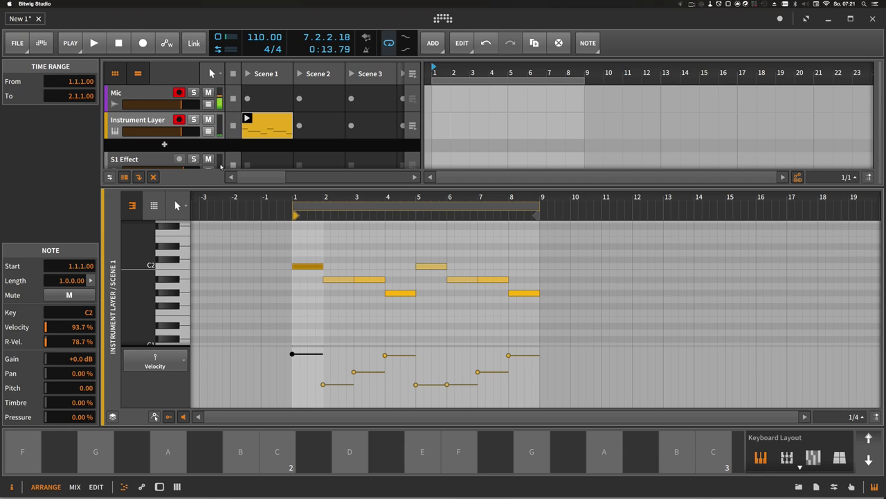
{"action": "left_click", "coordinate": [153, 123]}
{"action": "key", "text": "d"}
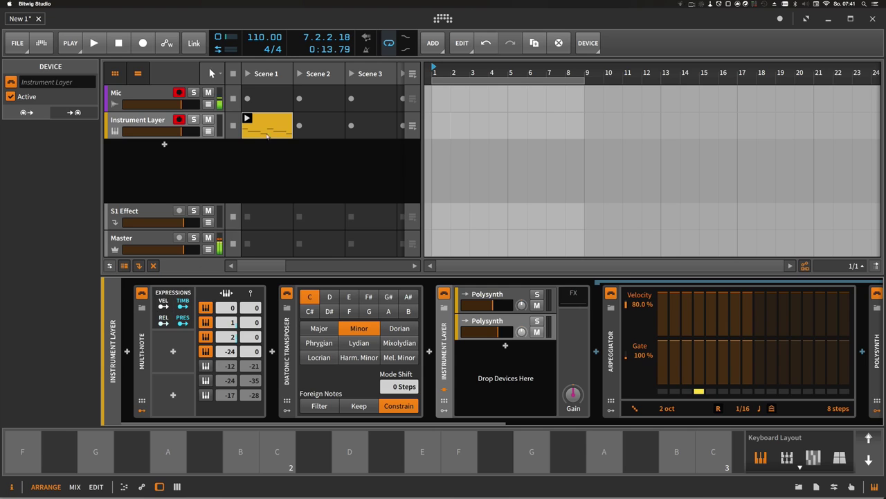
- Reopen the Scene 1 clip, try the bar 1 C2 note at 3.74 % velocity and set it to 100 %
{"action": "double_click", "coordinate": [267, 135]}
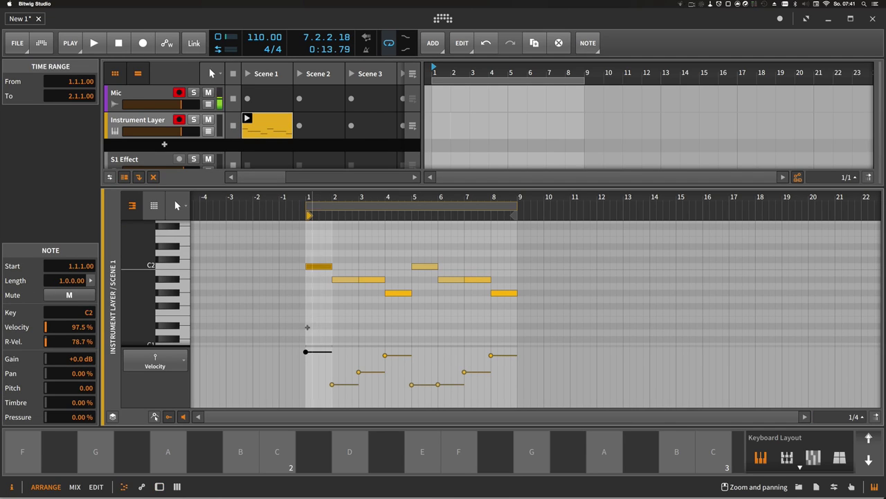
{"action": "left_click_drag", "start_coordinate": [317, 352], "coordinate": [315, 439]}
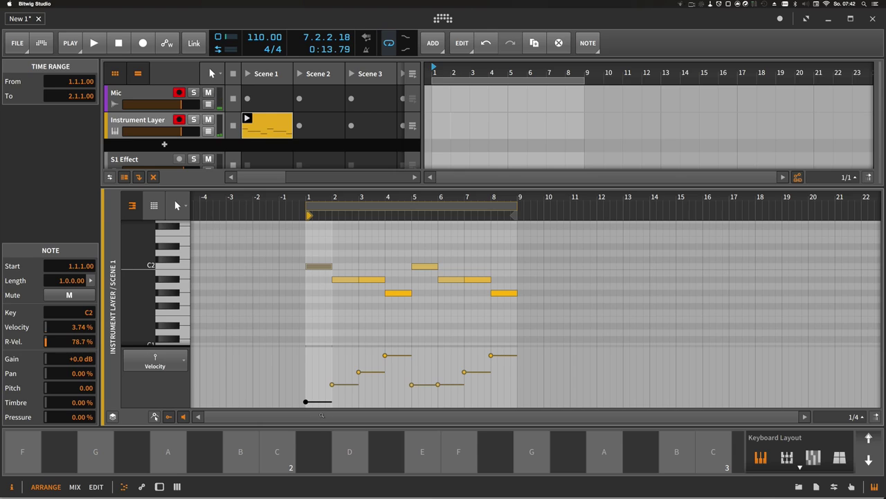
{"action": "left_click_drag", "start_coordinate": [317, 403], "coordinate": [318, 347]}
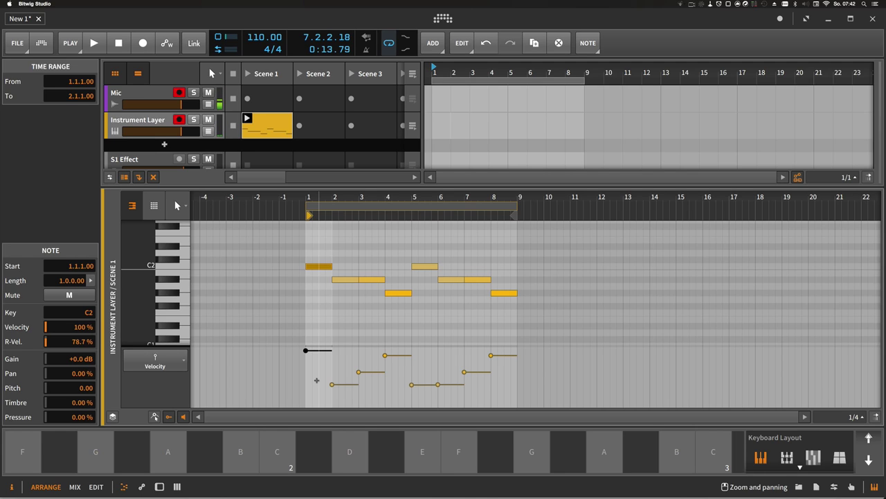
- Review the track's device chain from Multi-Note through Diatonic Transposer to the Instrument Layer, and return to the Scene 1 clip's notes
{"action": "left_click", "coordinate": [165, 136]}
{"action": "key", "text": "d"}
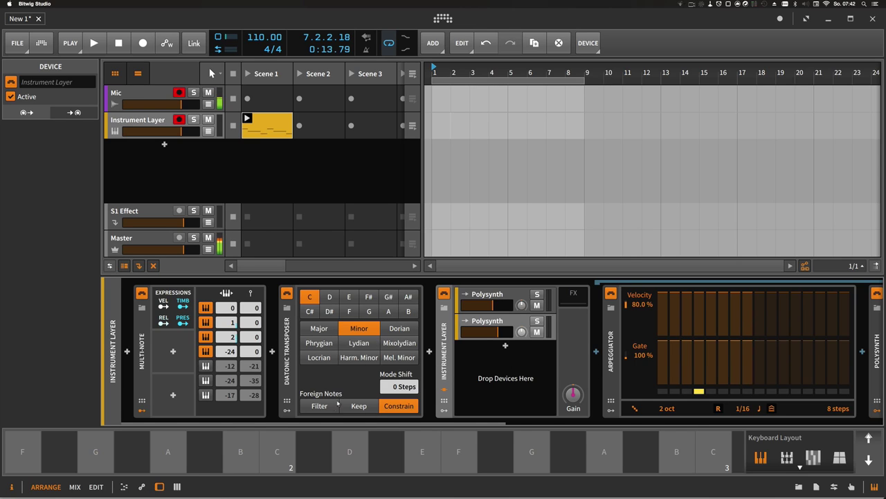
{"action": "left_click_drag", "start_coordinate": [329, 423], "coordinate": [366, 383]}
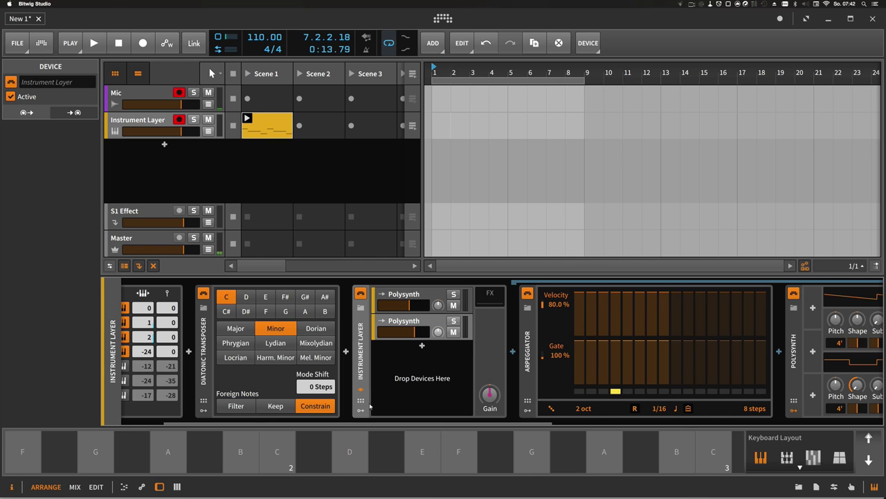
{"action": "left_click_drag", "start_coordinate": [367, 421], "coordinate": [250, 239]}
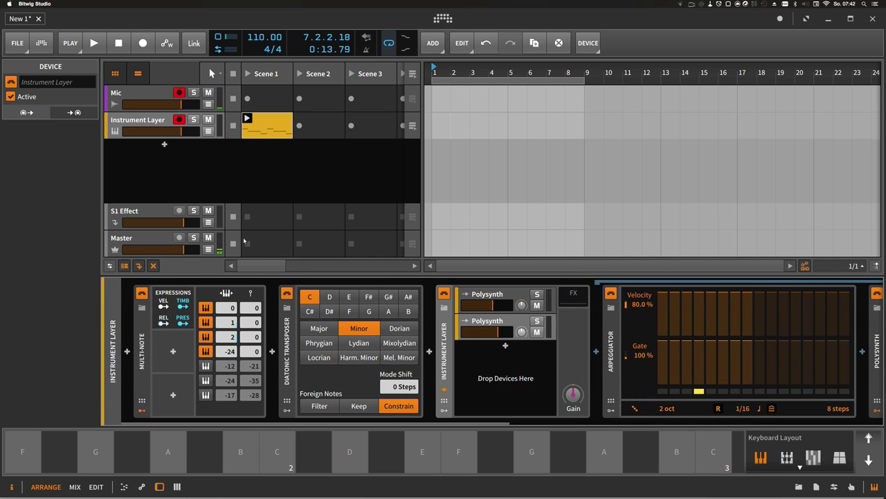
{"action": "double_click", "coordinate": [267, 127]}
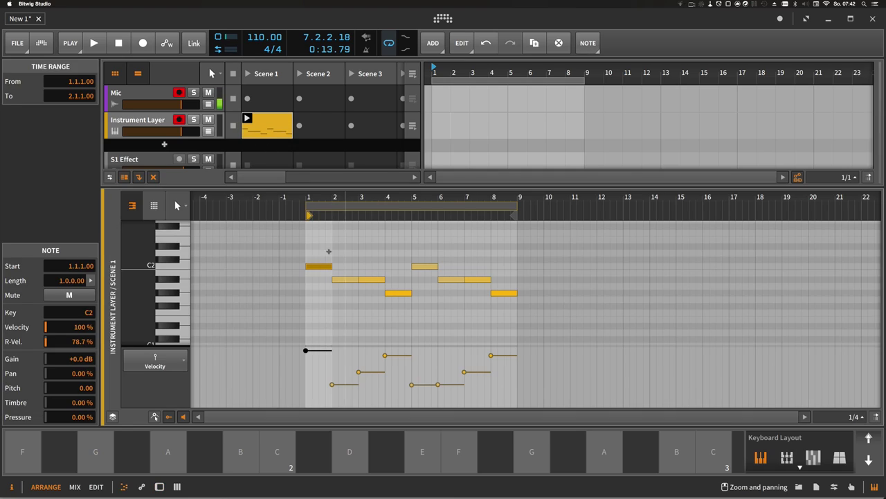